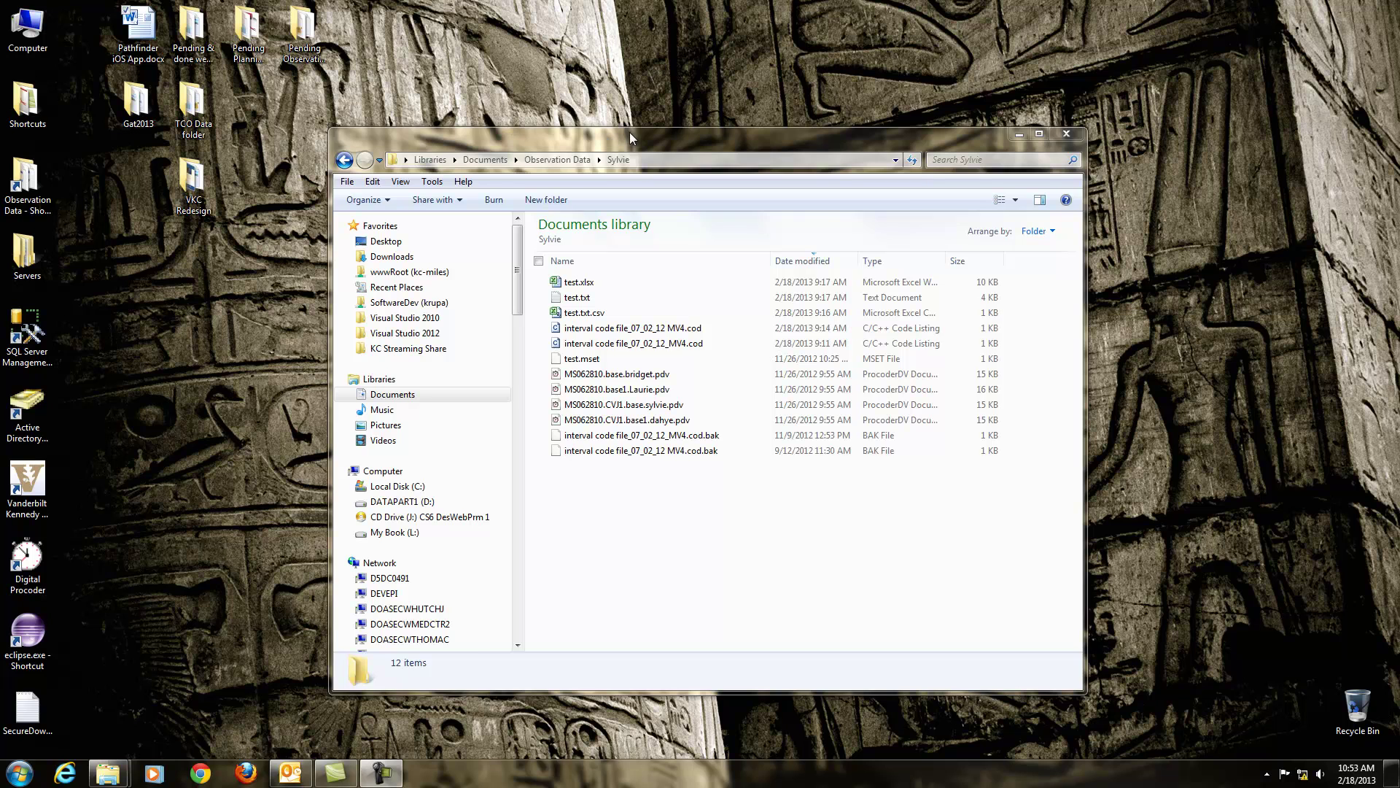
- Launch MOOSES for Windows from the Vanderbilt Kennedy Center Observation Suite programs
{"action": "left_click_drag", "start_coordinate": [629, 133], "coordinate": [602, 113]}
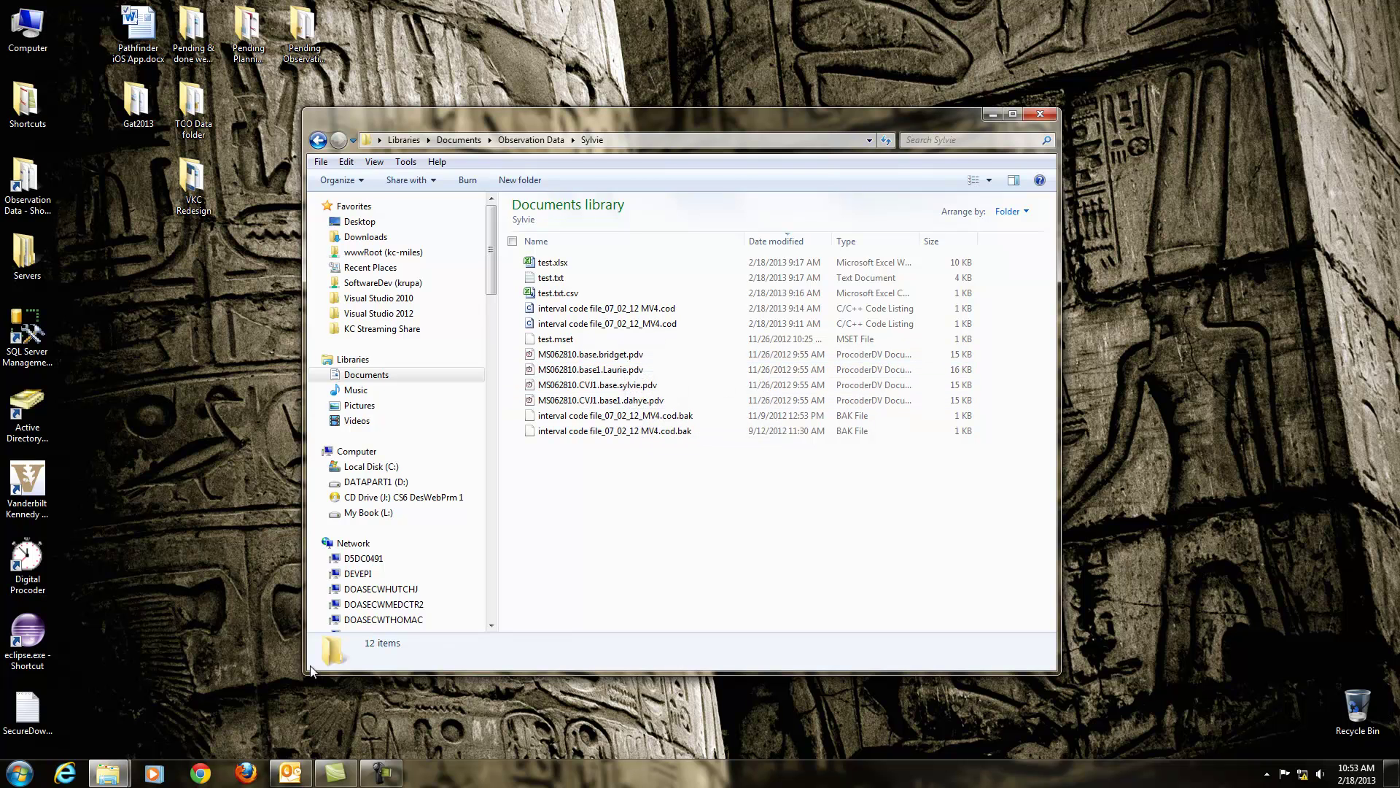
{"action": "left_click", "coordinate": [17, 777]}
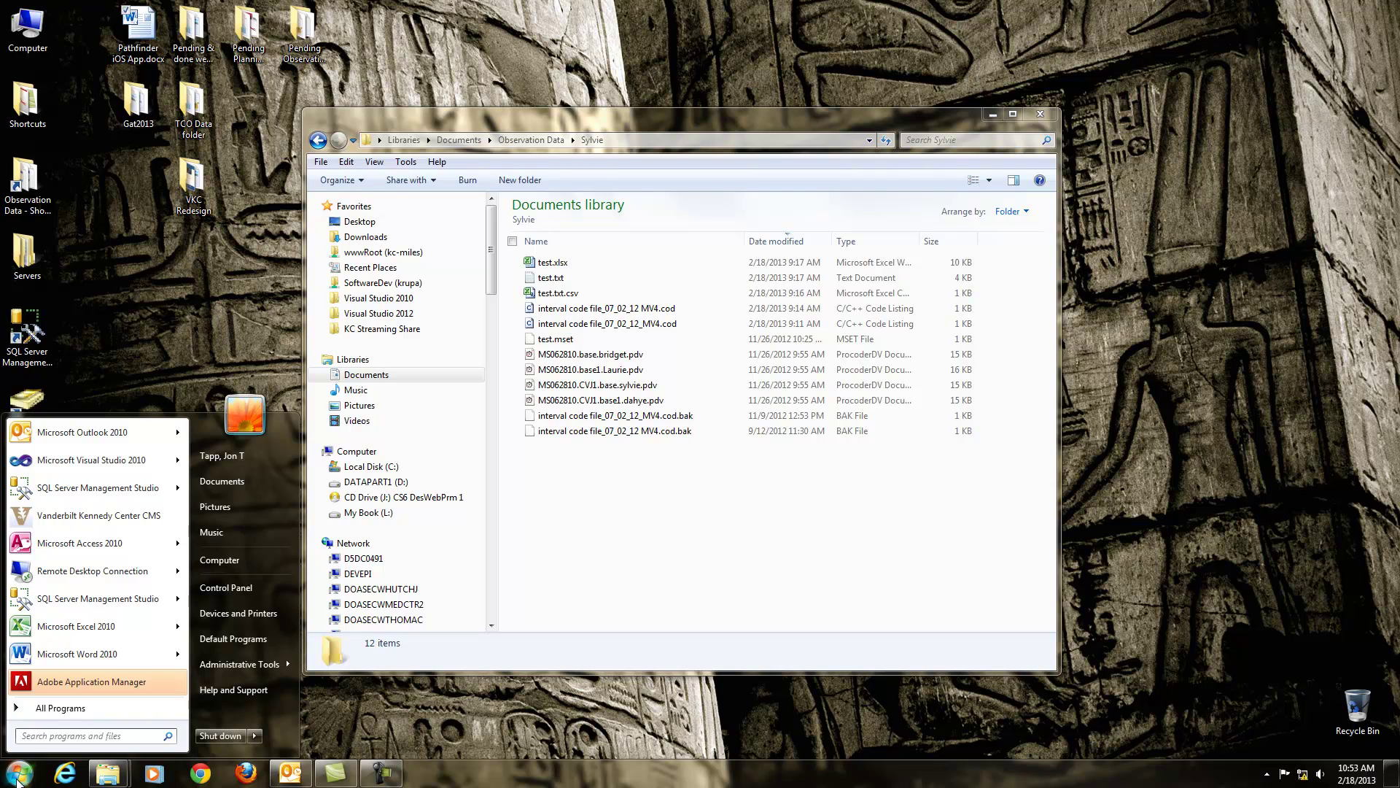
{"action": "left_click", "coordinate": [59, 708]}
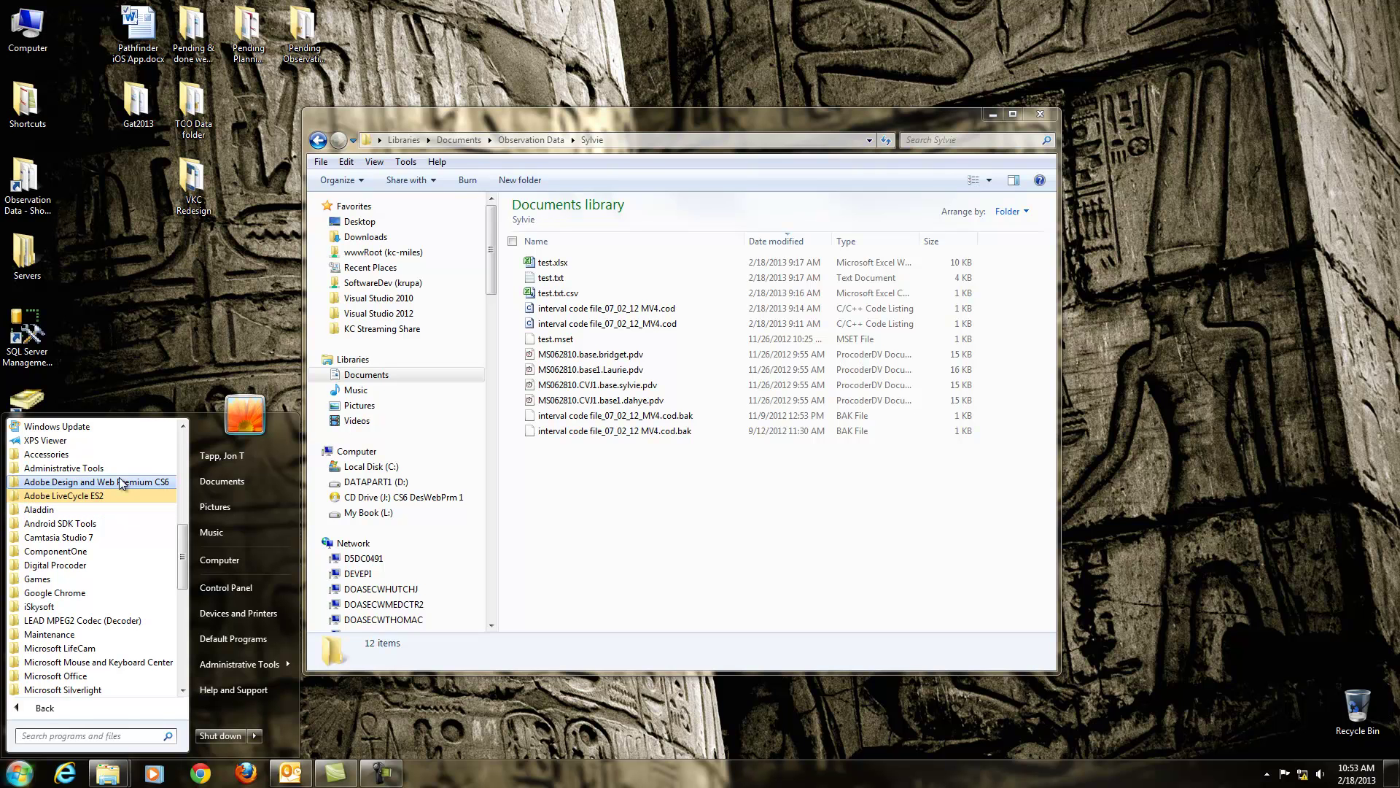
{"action": "left_click_drag", "start_coordinate": [184, 565], "coordinate": [179, 687]}
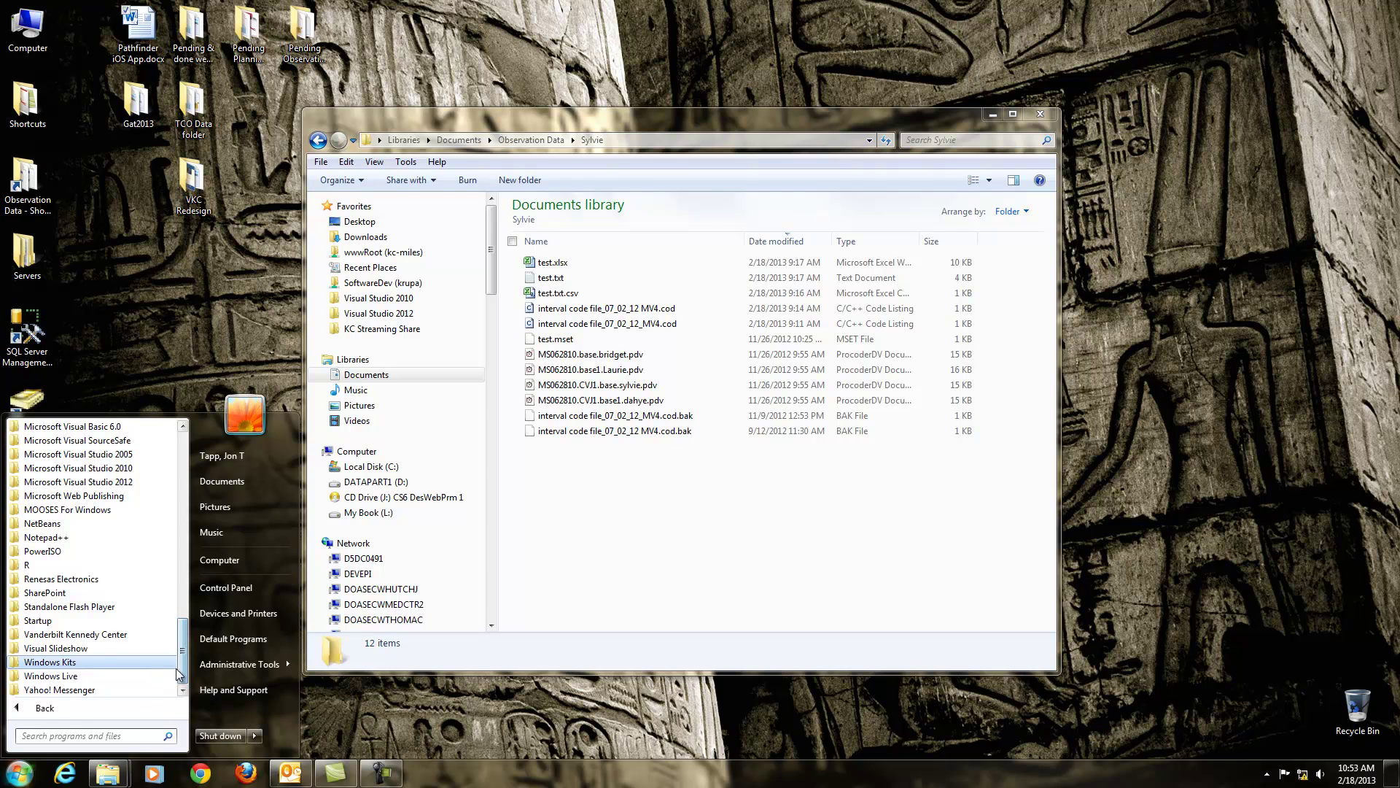
{"action": "mouse_move", "coordinate": [182, 665]}
{"action": "left_mouse_down"}
{"action": "mouse_move", "coordinate": [175, 608]}
{"action": "mouse_move", "coordinate": [177, 671]}
{"action": "left_mouse_up"}
{"action": "left_click", "coordinate": [139, 636]}
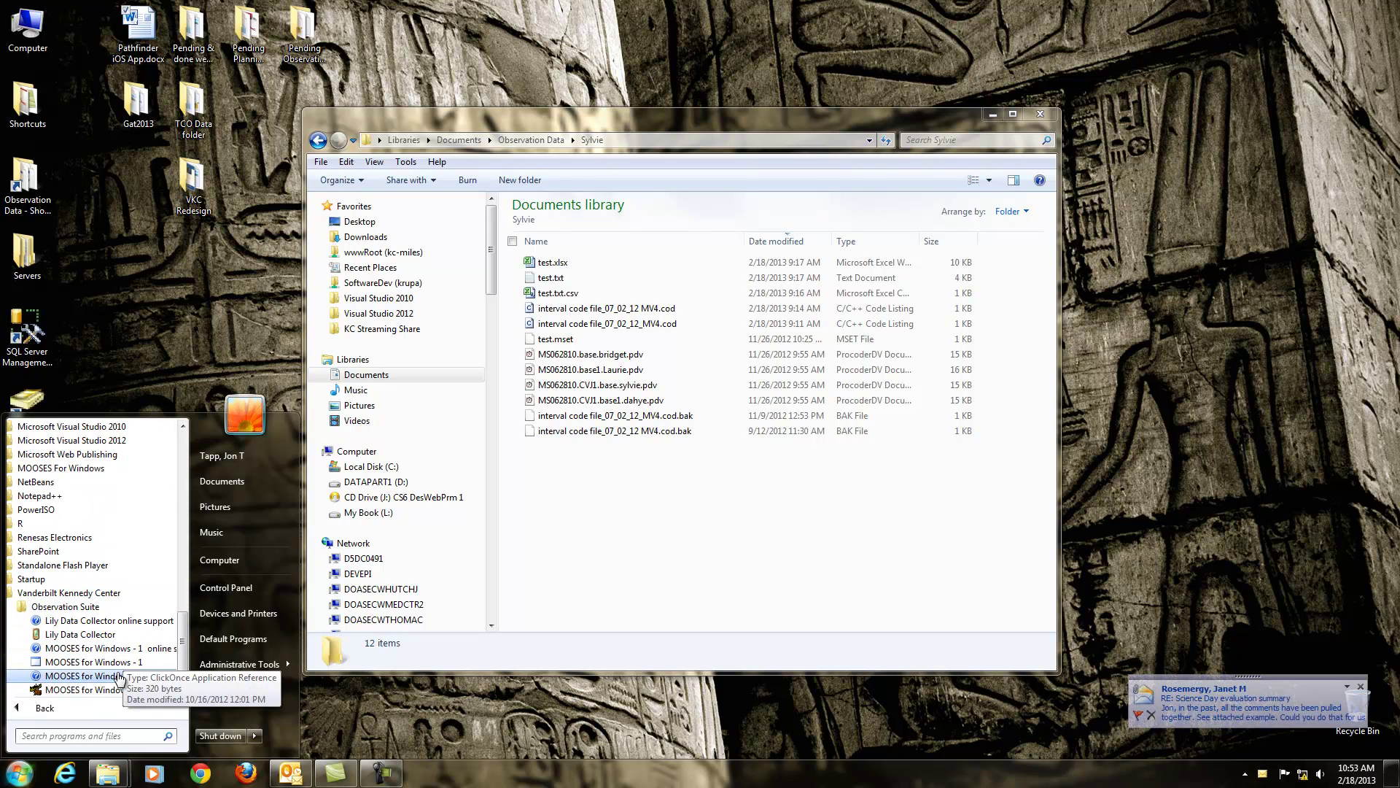
{"action": "left_click", "coordinate": [87, 689]}
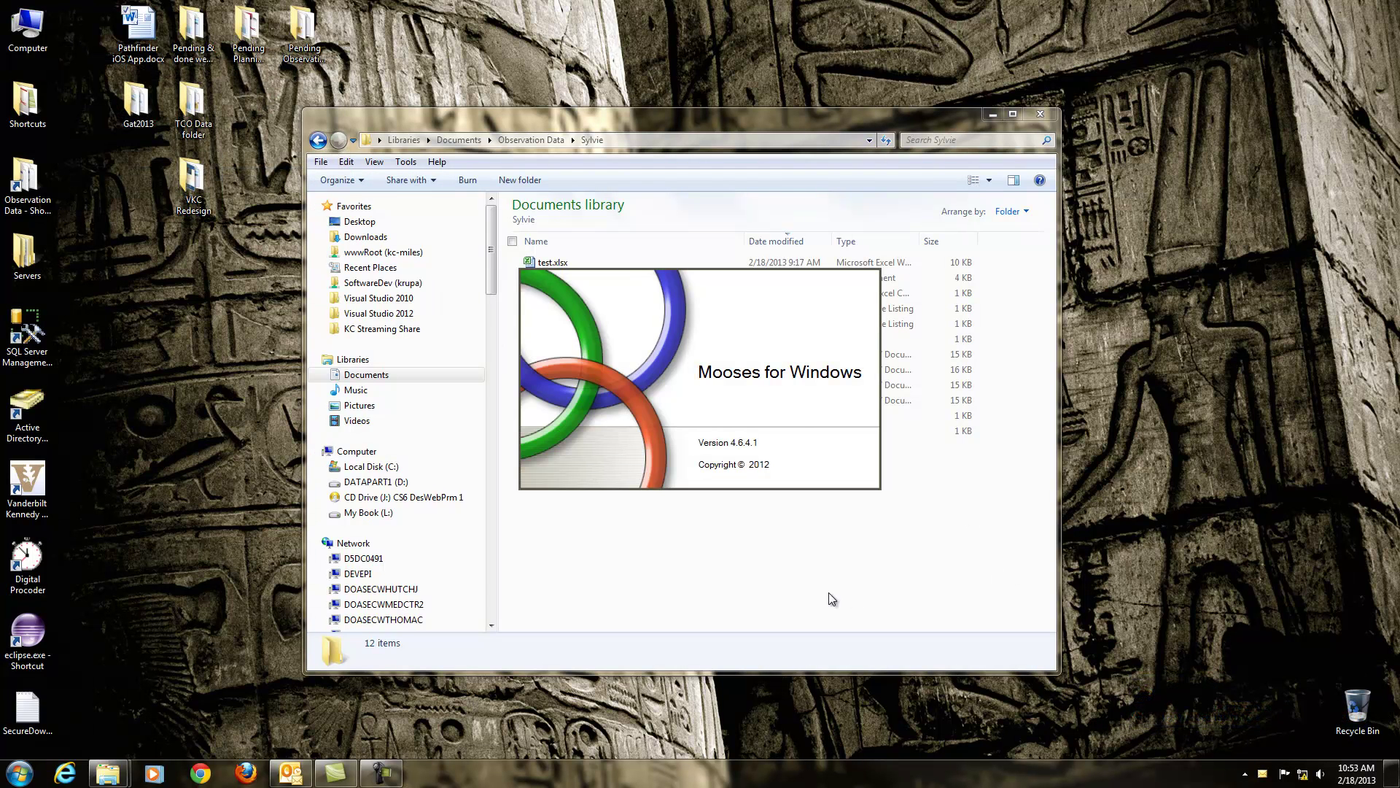
- Review the codes and groups of the current interval code file in the Code File Editor, and close it
{"action": "left_click", "coordinate": [419, 184]}
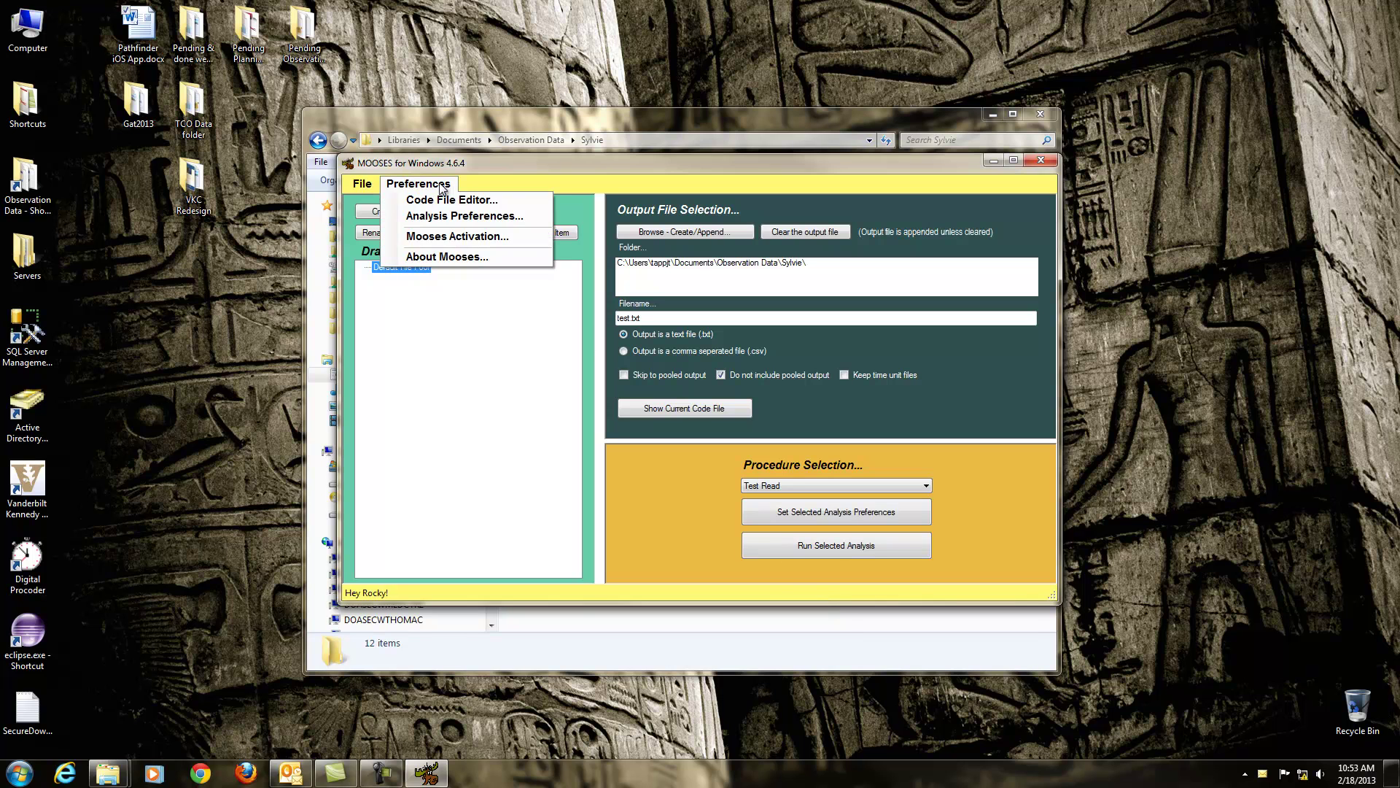
{"action": "left_click", "coordinate": [445, 204]}
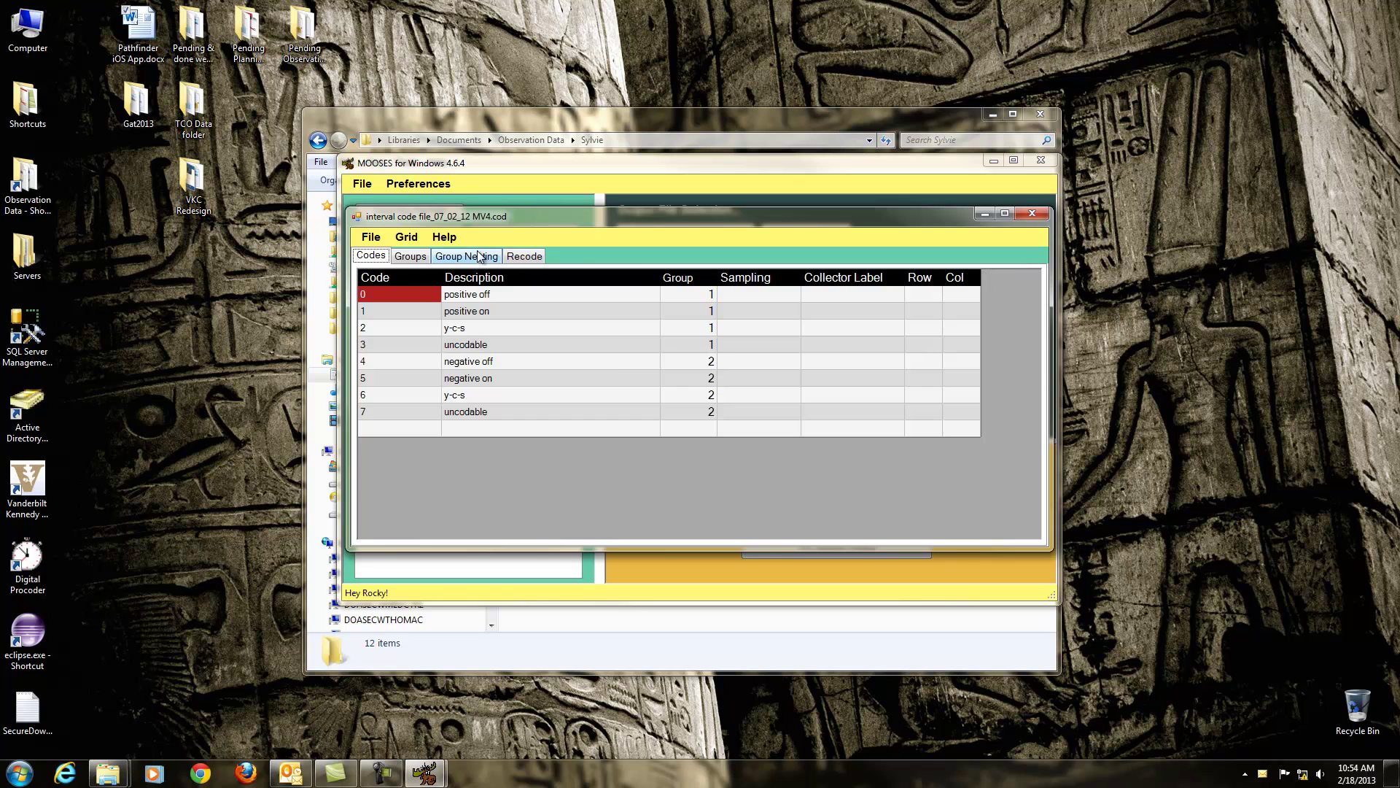
{"action": "left_click", "coordinate": [420, 256]}
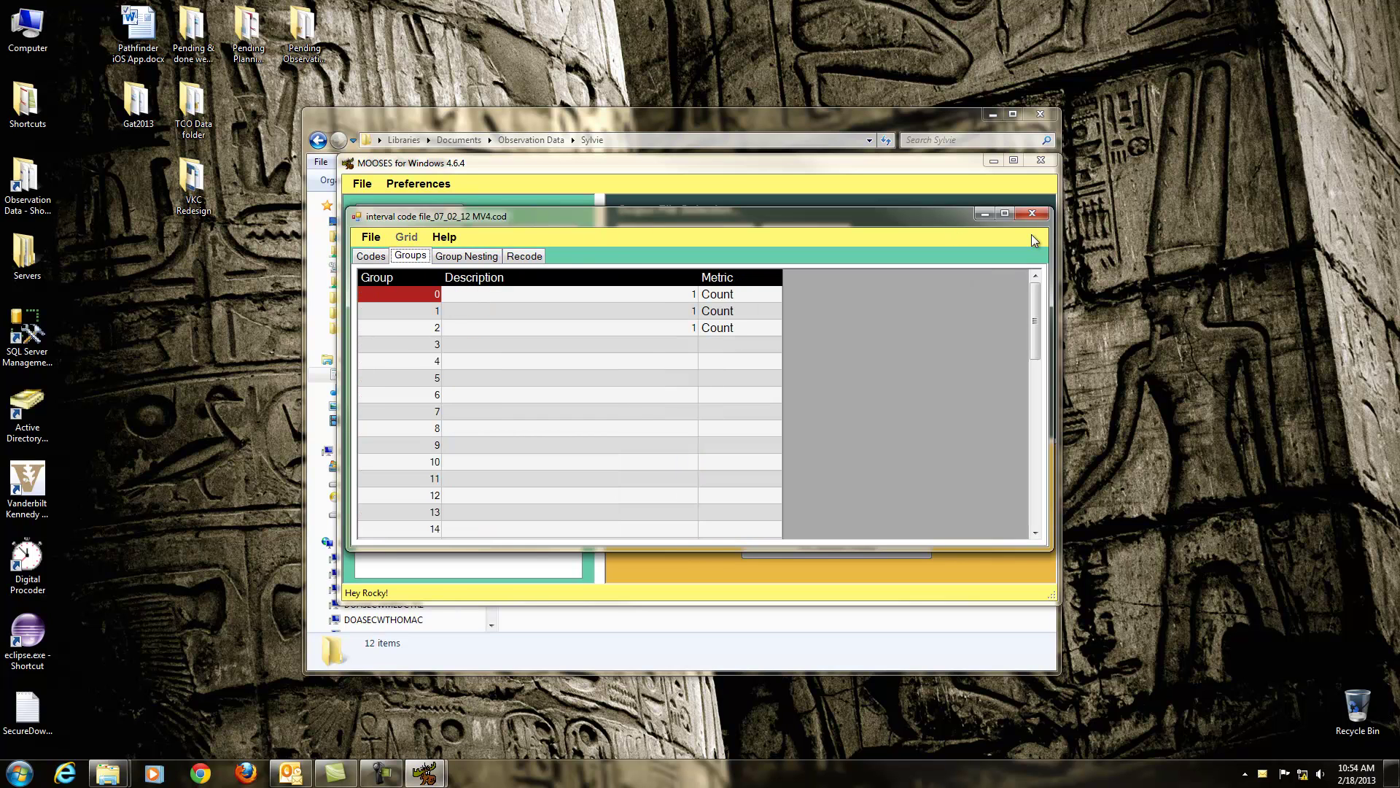
{"action": "left_click", "coordinate": [1031, 212]}
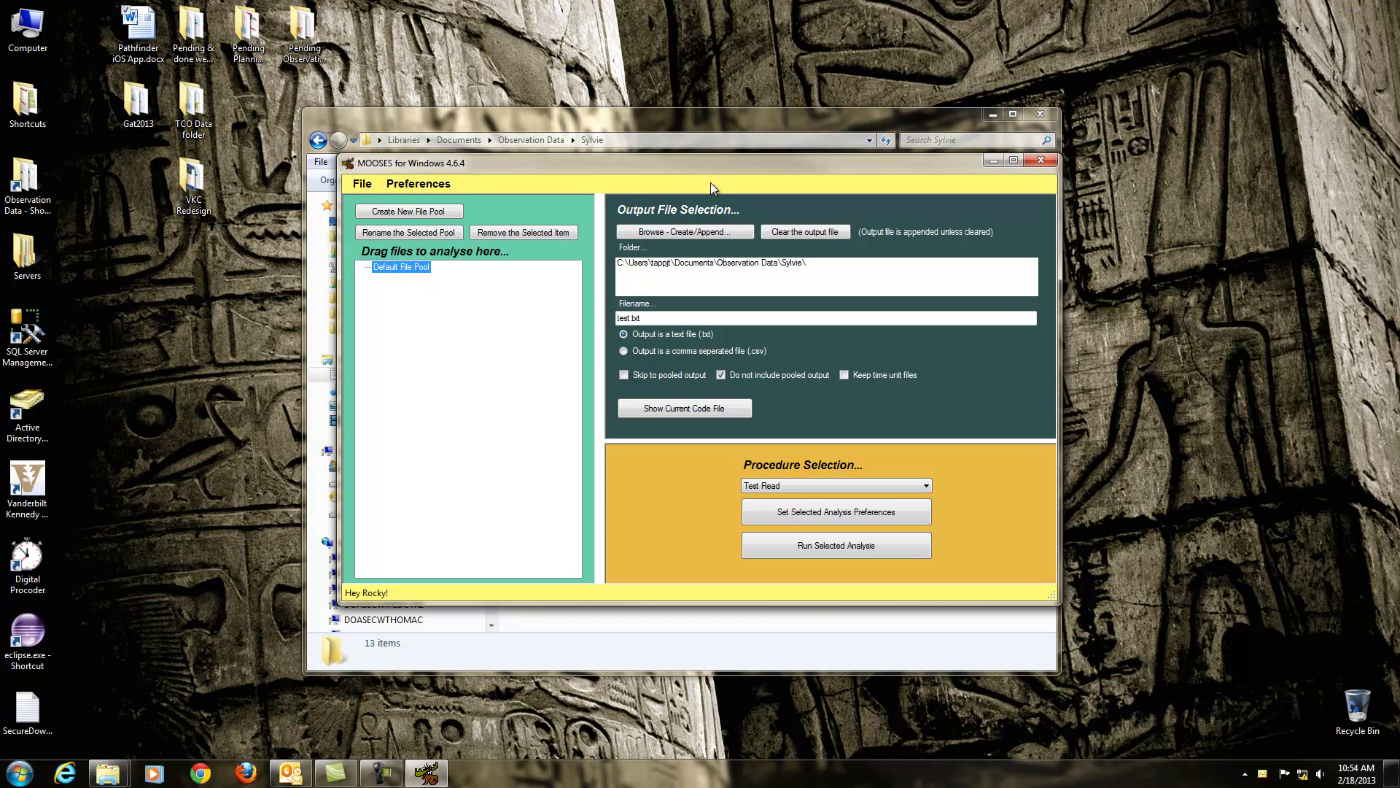
- Clear the output file and make it comma separated (.csv), and save the analysis preferences for Procoder (.pdv) fixed interval data
{"action": "left_click", "coordinate": [810, 233]}
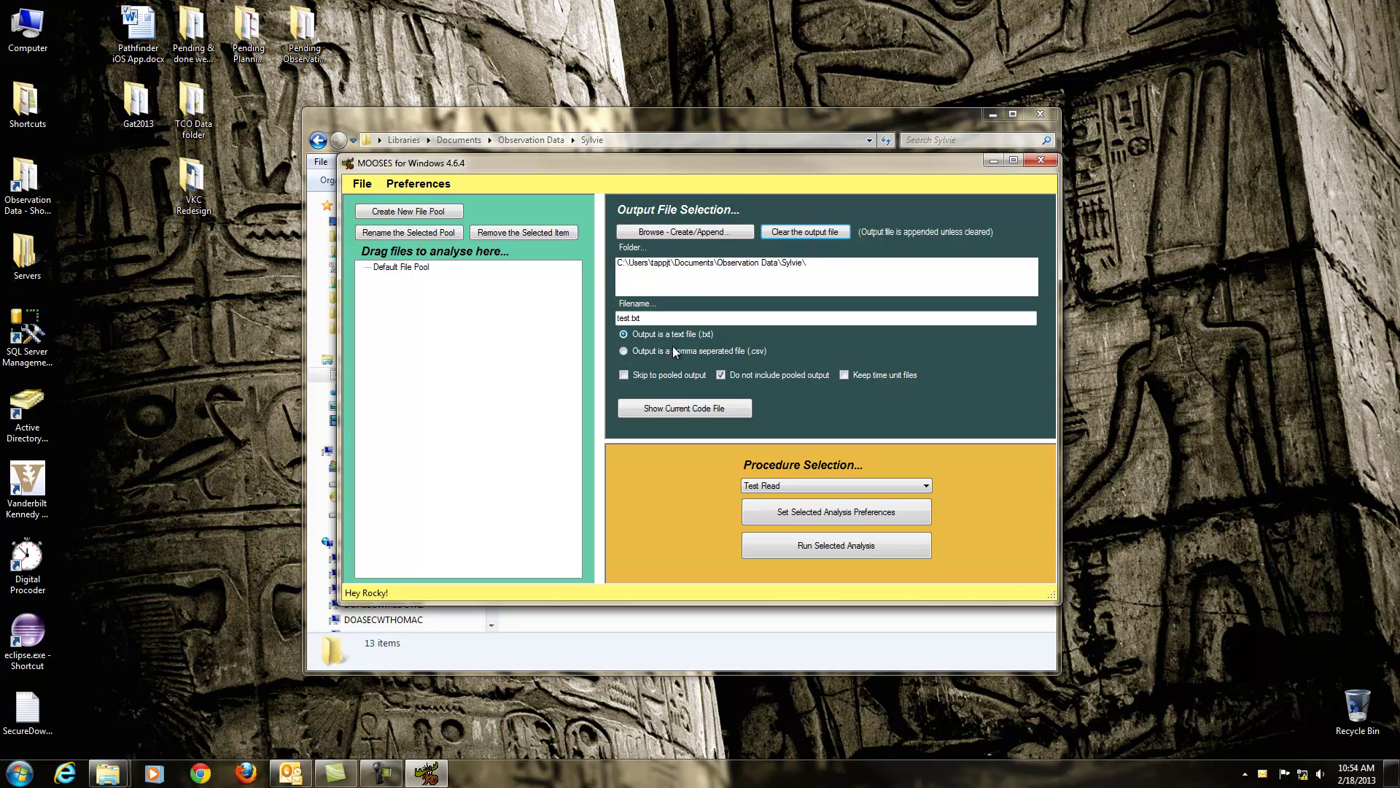
{"action": "left_click", "coordinate": [625, 351]}
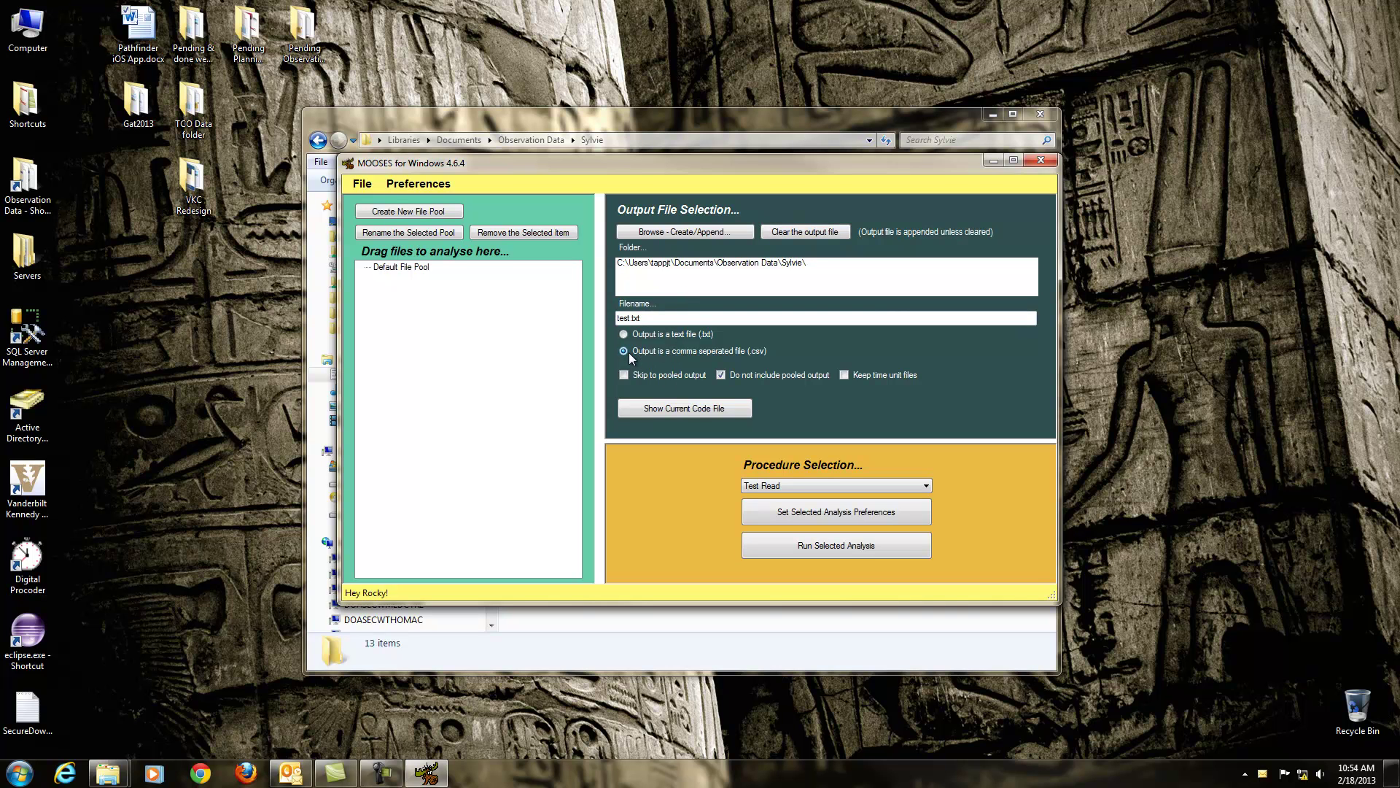
{"action": "left_click", "coordinate": [857, 517]}
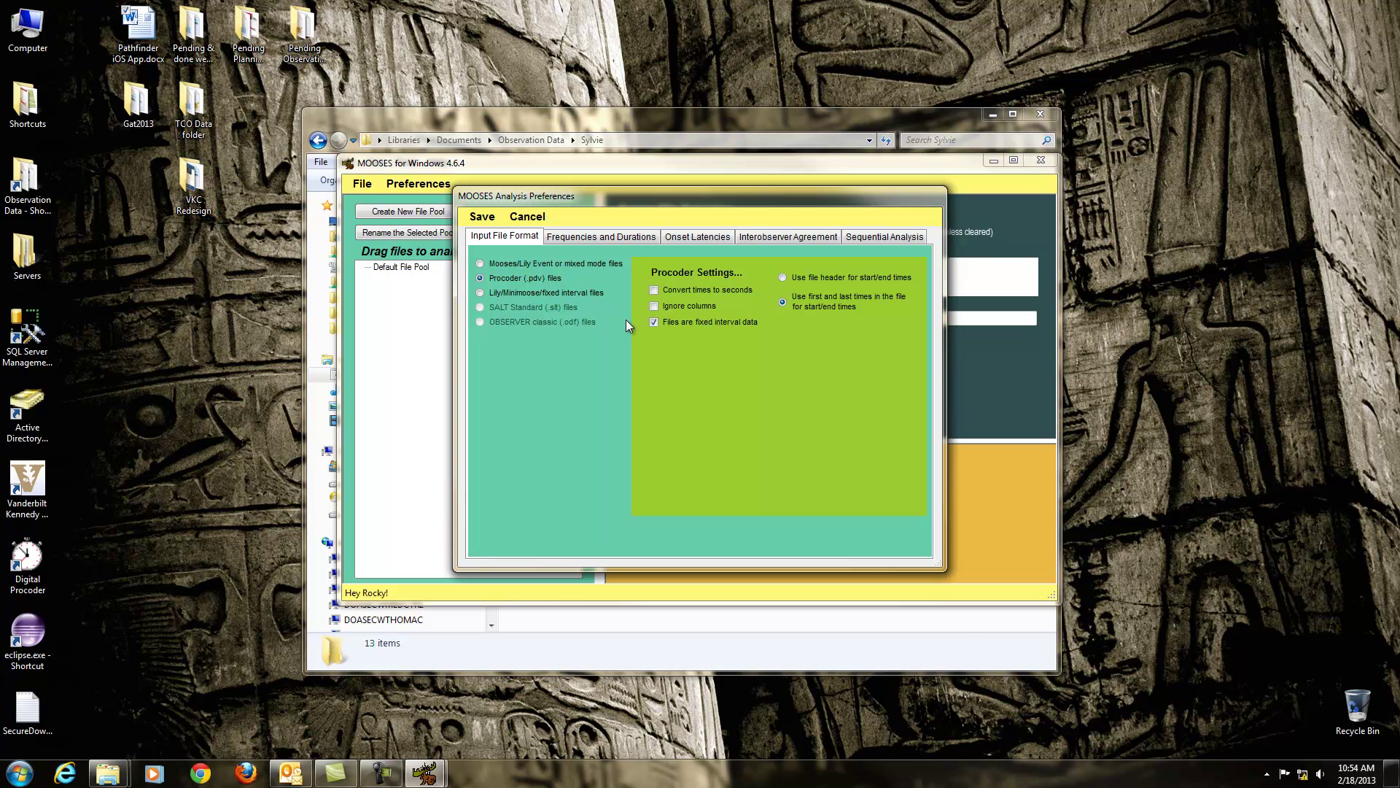
{"action": "left_click", "coordinate": [481, 215]}
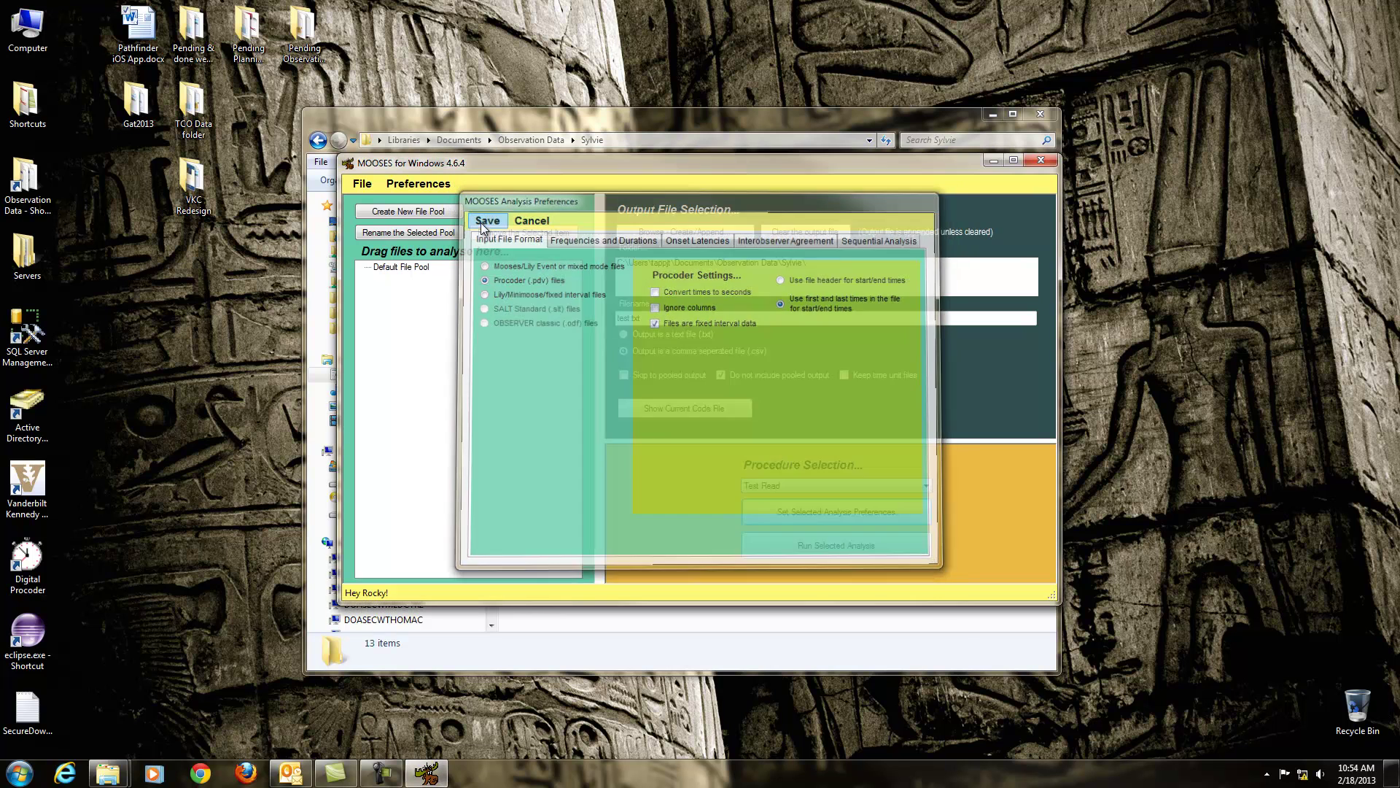
- Add the four MS062810 .pdv files from the Sylvie folder to the Default File Pool and put the folder window away
{"action": "left_click_drag", "start_coordinate": [519, 162], "coordinate": [576, 158]}
{"action": "left_click", "coordinate": [576, 121]}
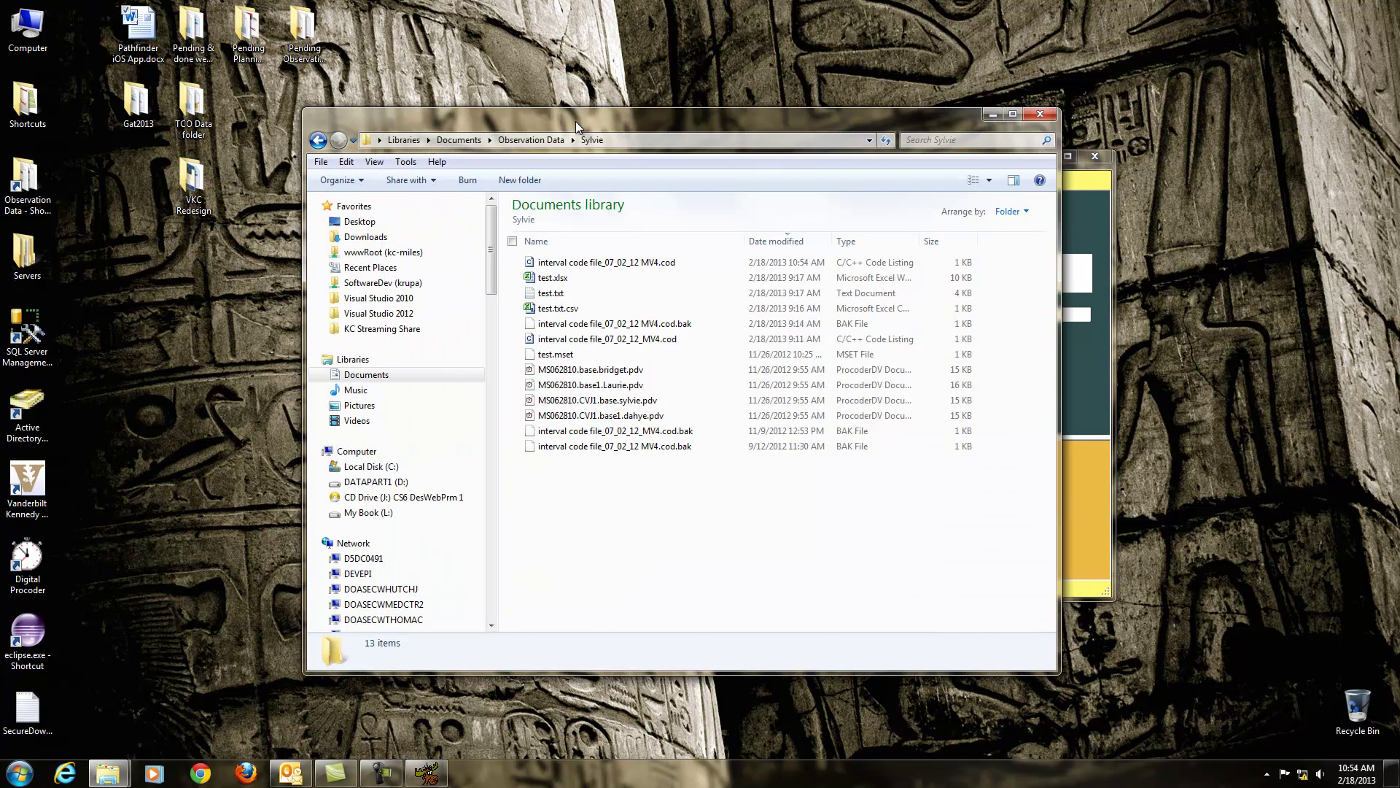
{"action": "left_click_drag", "start_coordinate": [741, 127], "coordinate": [1272, 143]}
{"action": "left_click", "coordinate": [1134, 385]}
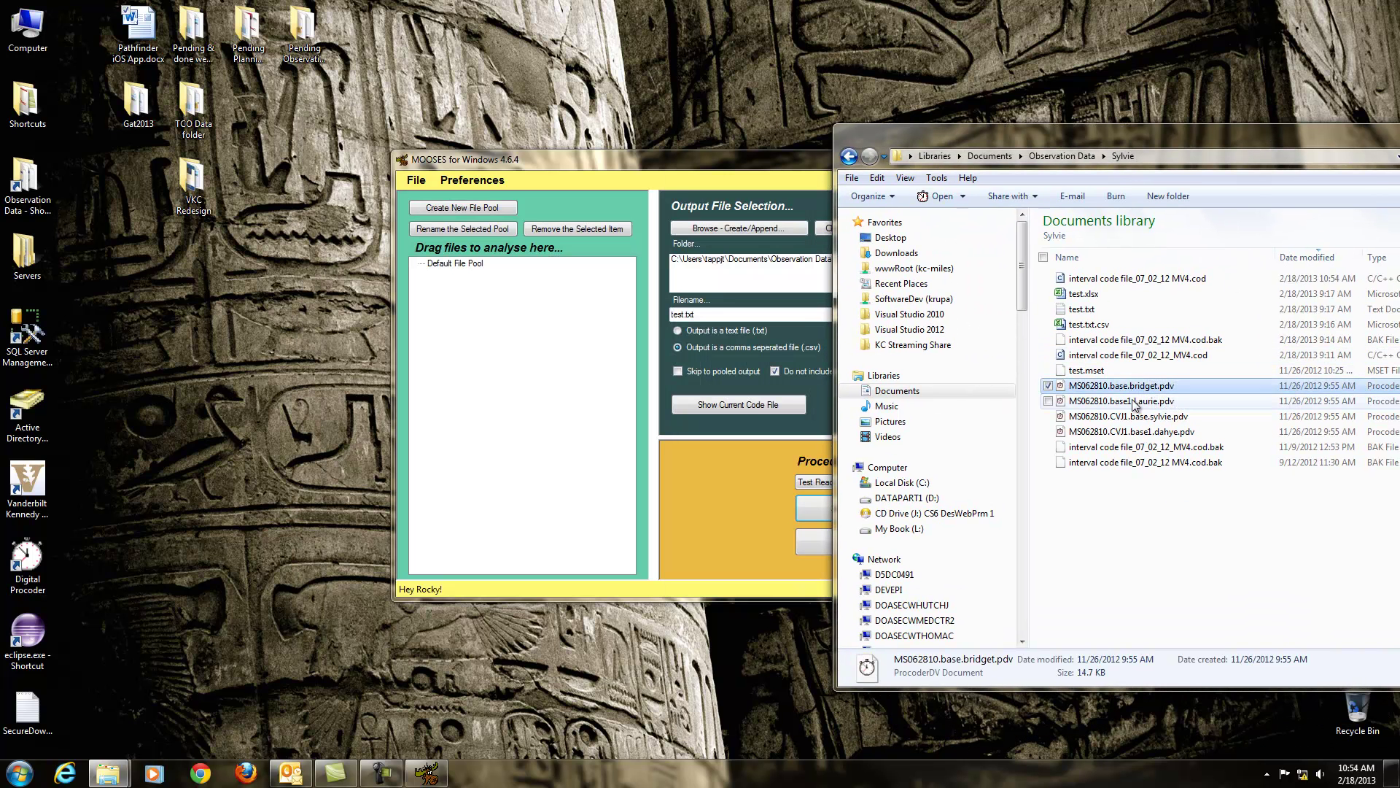
{"action": "left_click", "coordinate": [1134, 400], "text": "ctrl"}
{"action": "left_click", "coordinate": [1134, 416], "text": "ctrl"}
{"action": "left_click", "coordinate": [1134, 431], "text": "ctrl"}
{"action": "left_click_drag", "start_coordinate": [1135, 431], "coordinate": [507, 387]}
{"action": "left_click_drag", "start_coordinate": [954, 135], "coordinate": [468, 147]}
{"action": "left_click", "coordinate": [1051, 140]}
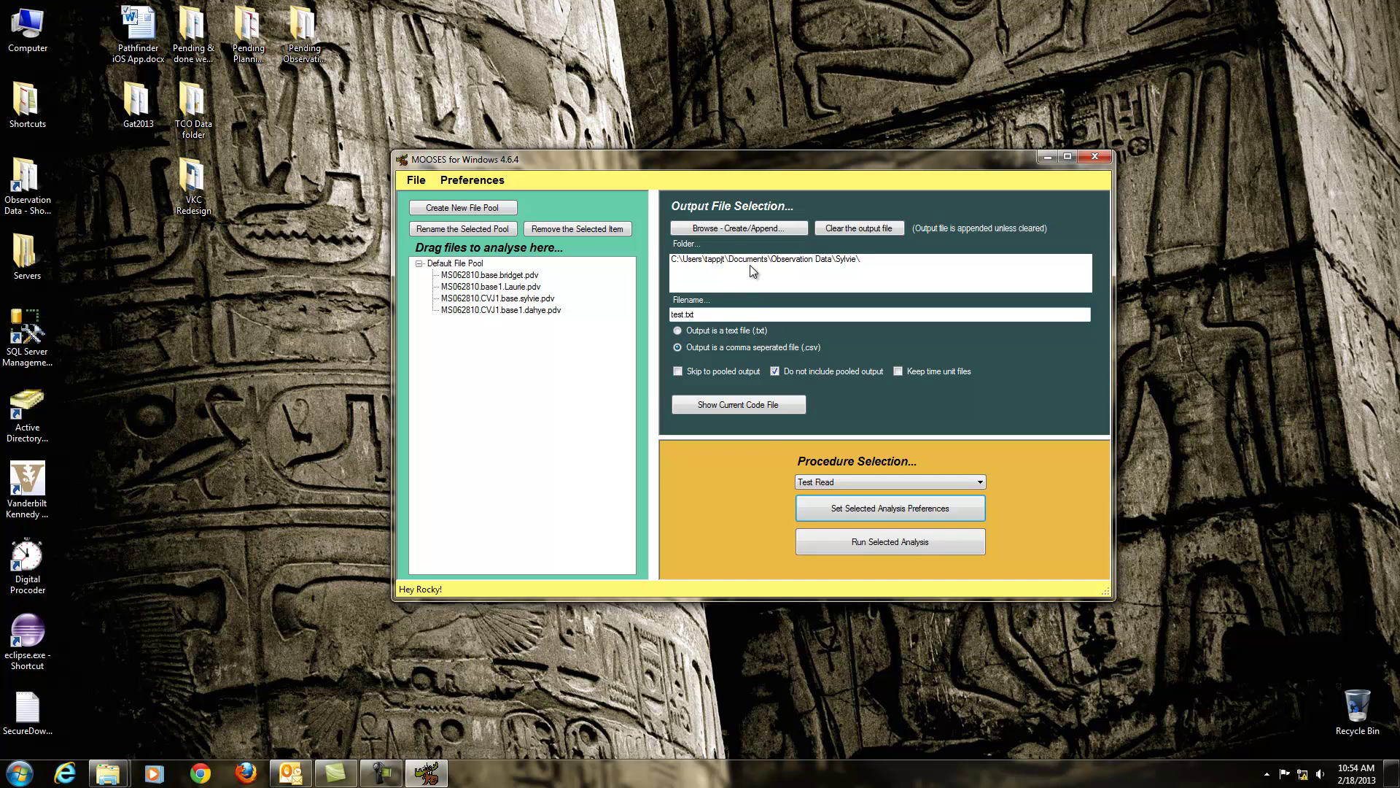
- Run the Event Frequencies and Durations analysis on the file pool, clearing the output file and running it again
{"action": "left_click", "coordinate": [855, 482]}
{"action": "left_click", "coordinate": [854, 501]}
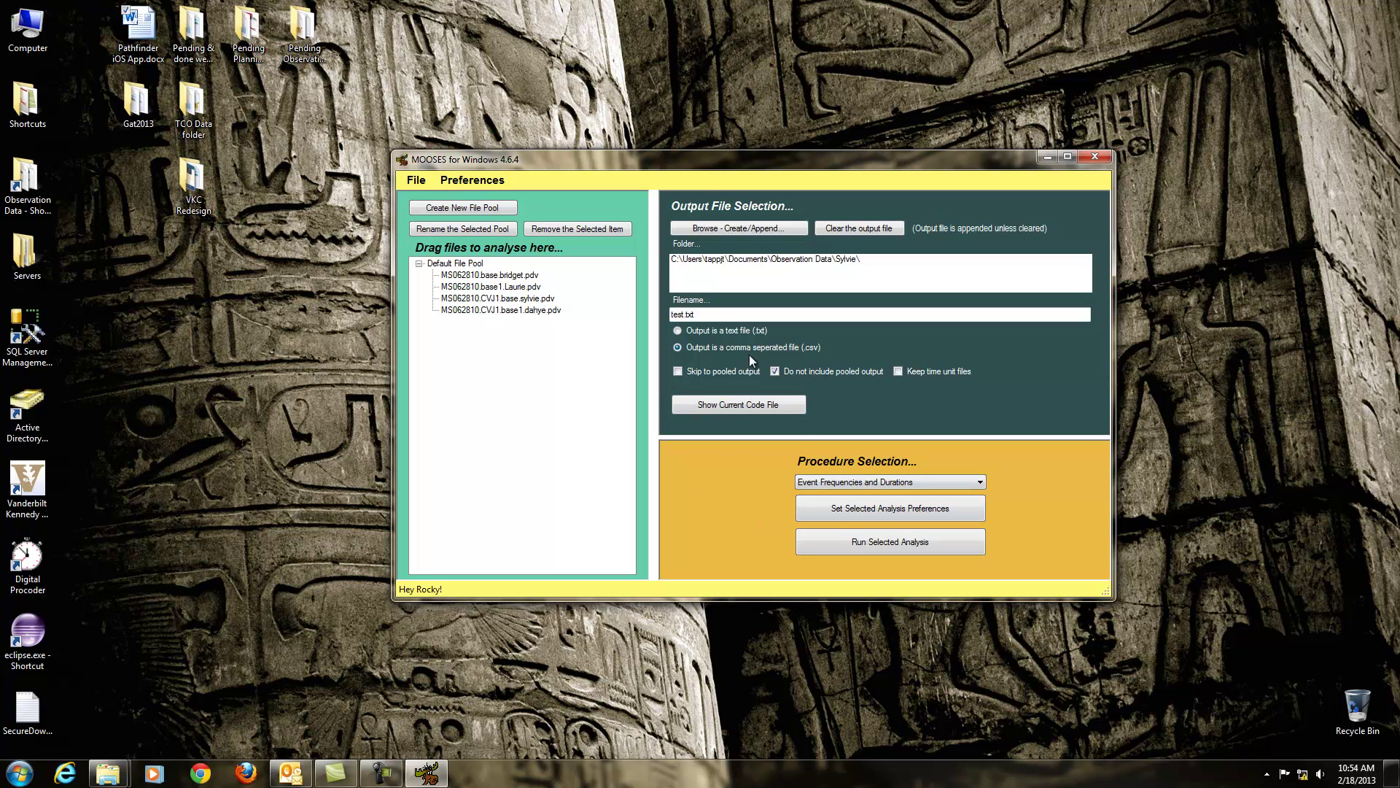
{"action": "left_click", "coordinate": [863, 544]}
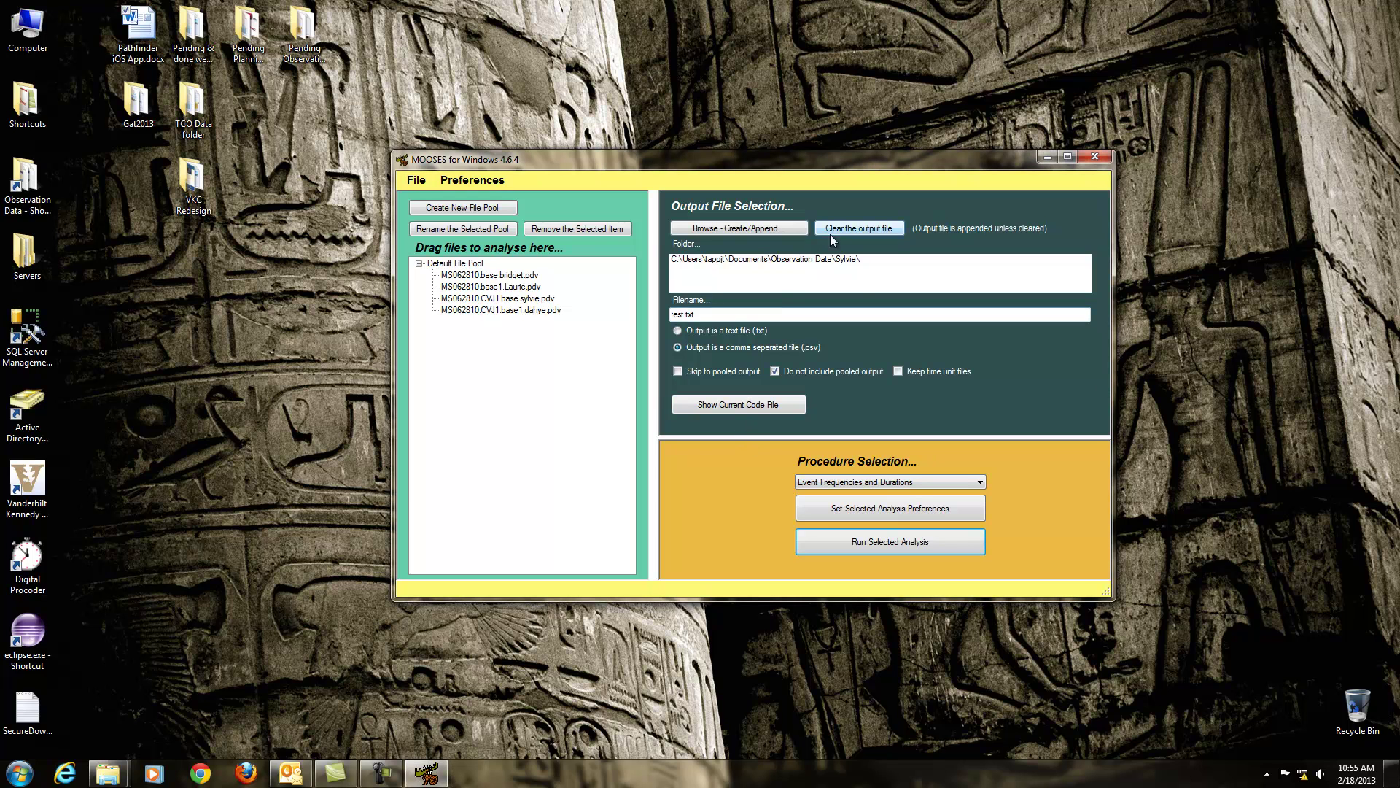
{"action": "left_click", "coordinate": [850, 229]}
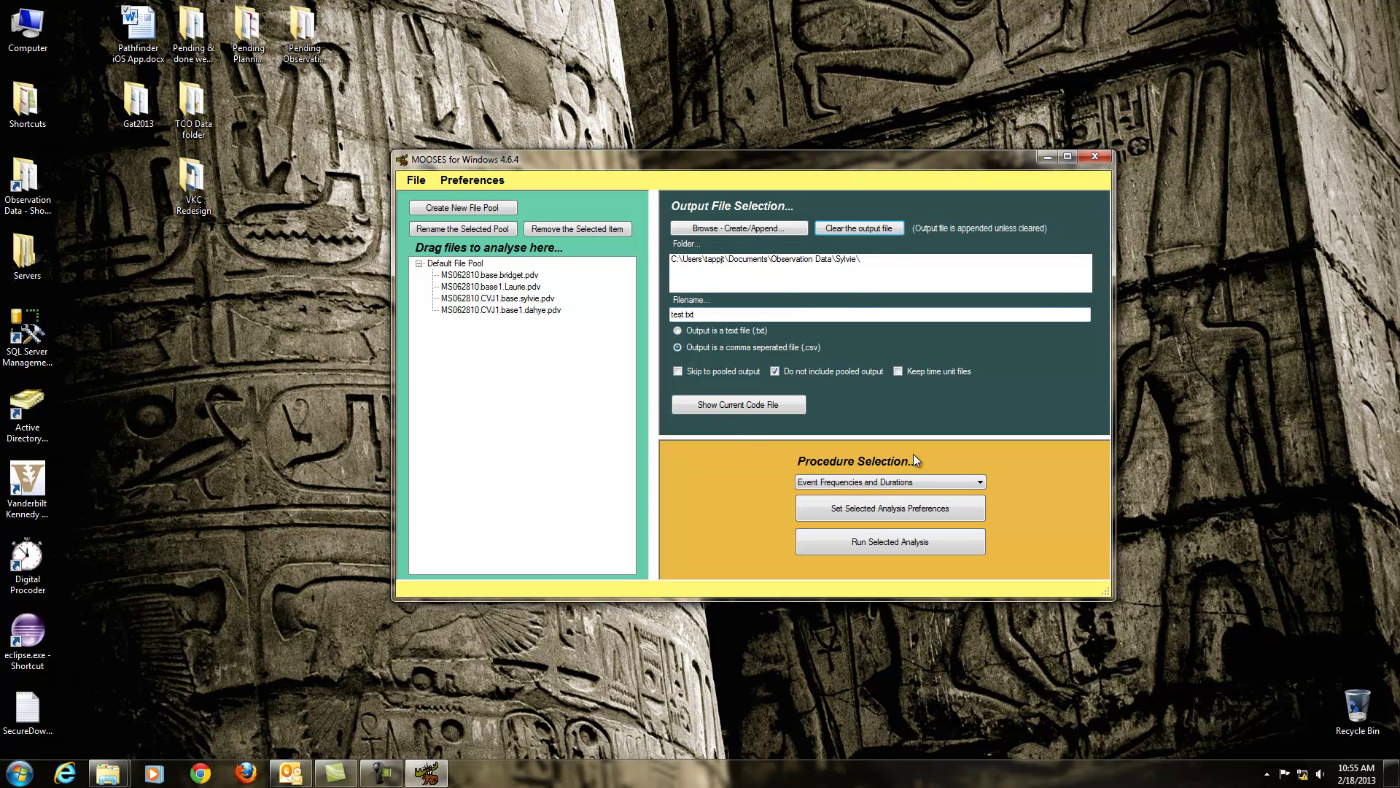
{"action": "left_click", "coordinate": [887, 544]}
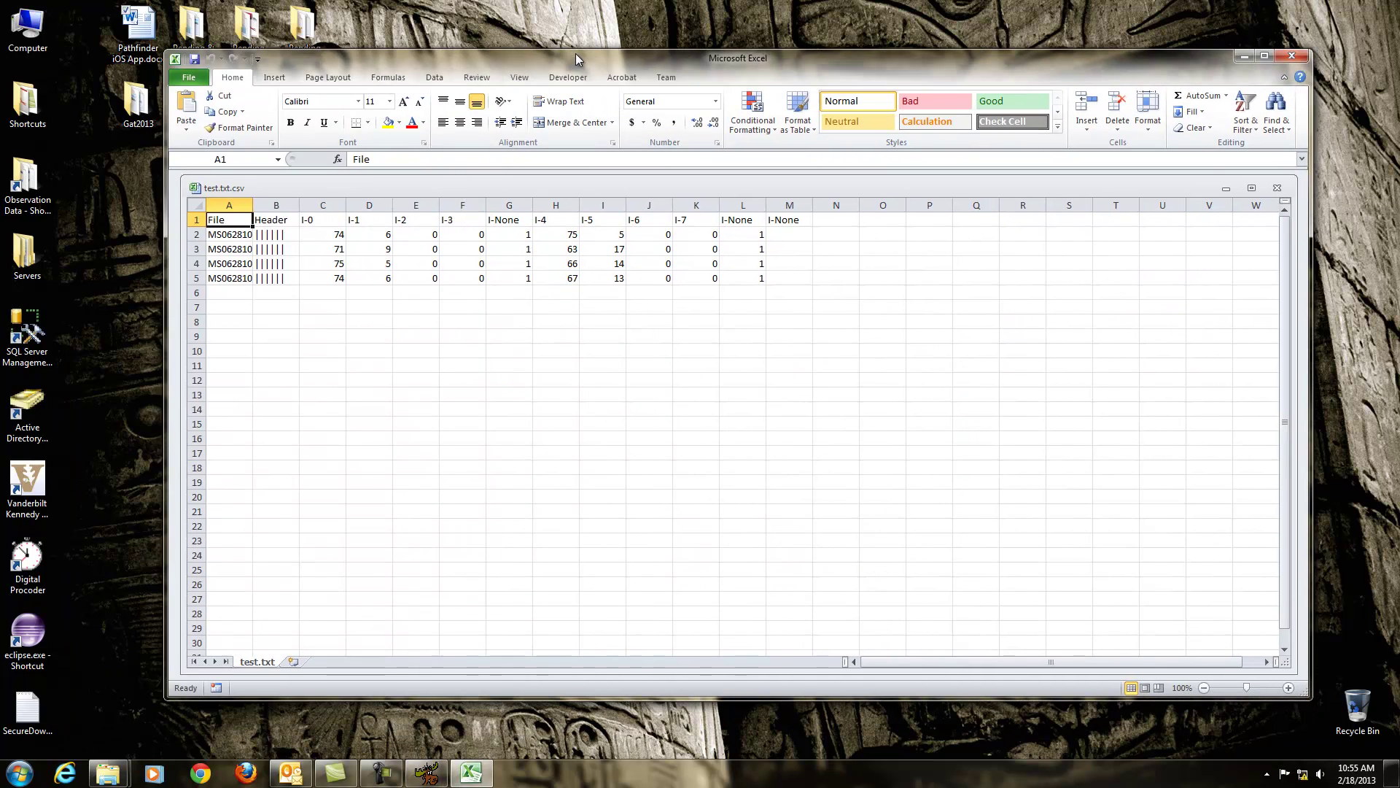
- Autofit columns A and B of test.txt.csv in Excel and delete the extra I-None header in cell M1
{"action": "double_click", "coordinate": [243, 205]}
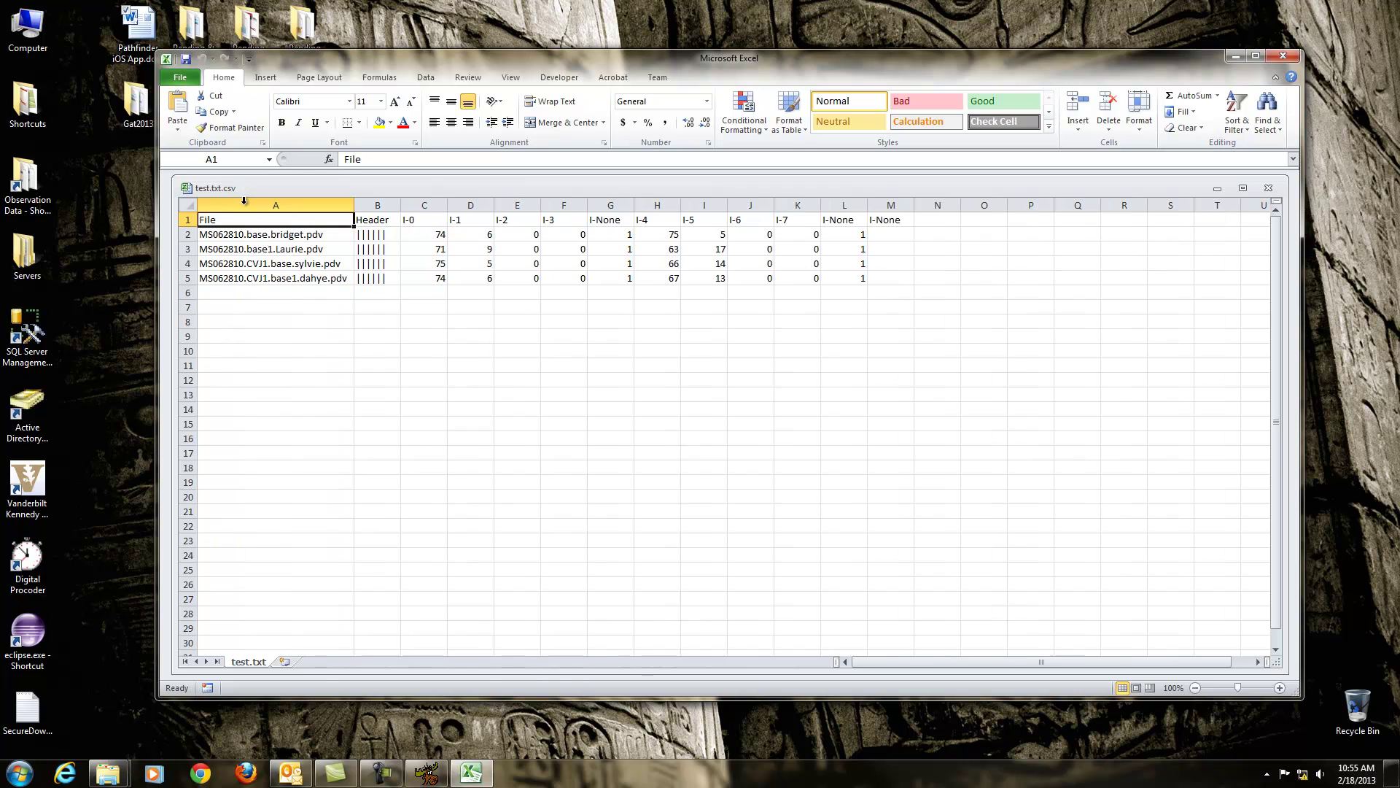
{"action": "double_click", "coordinate": [400, 205]}
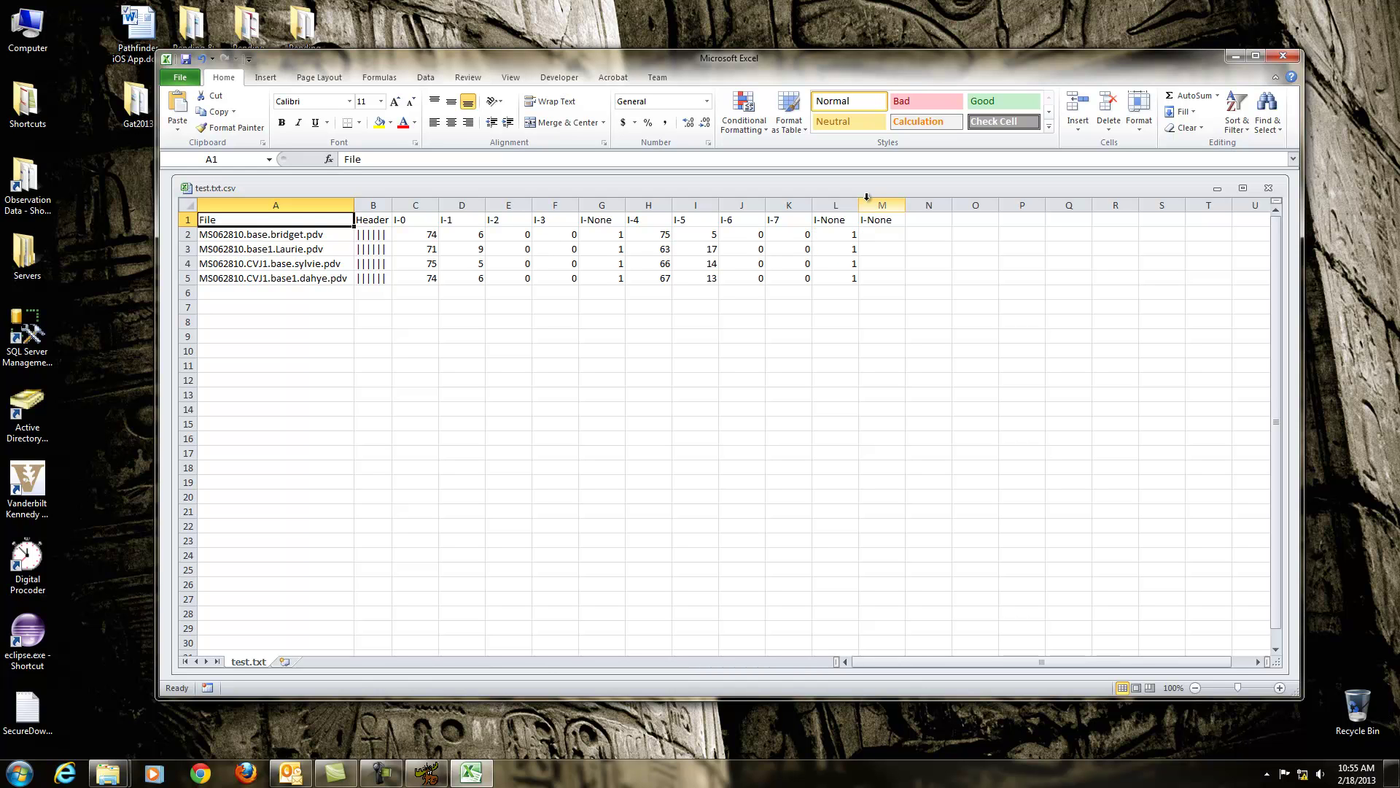
{"action": "left_click", "coordinate": [887, 220]}
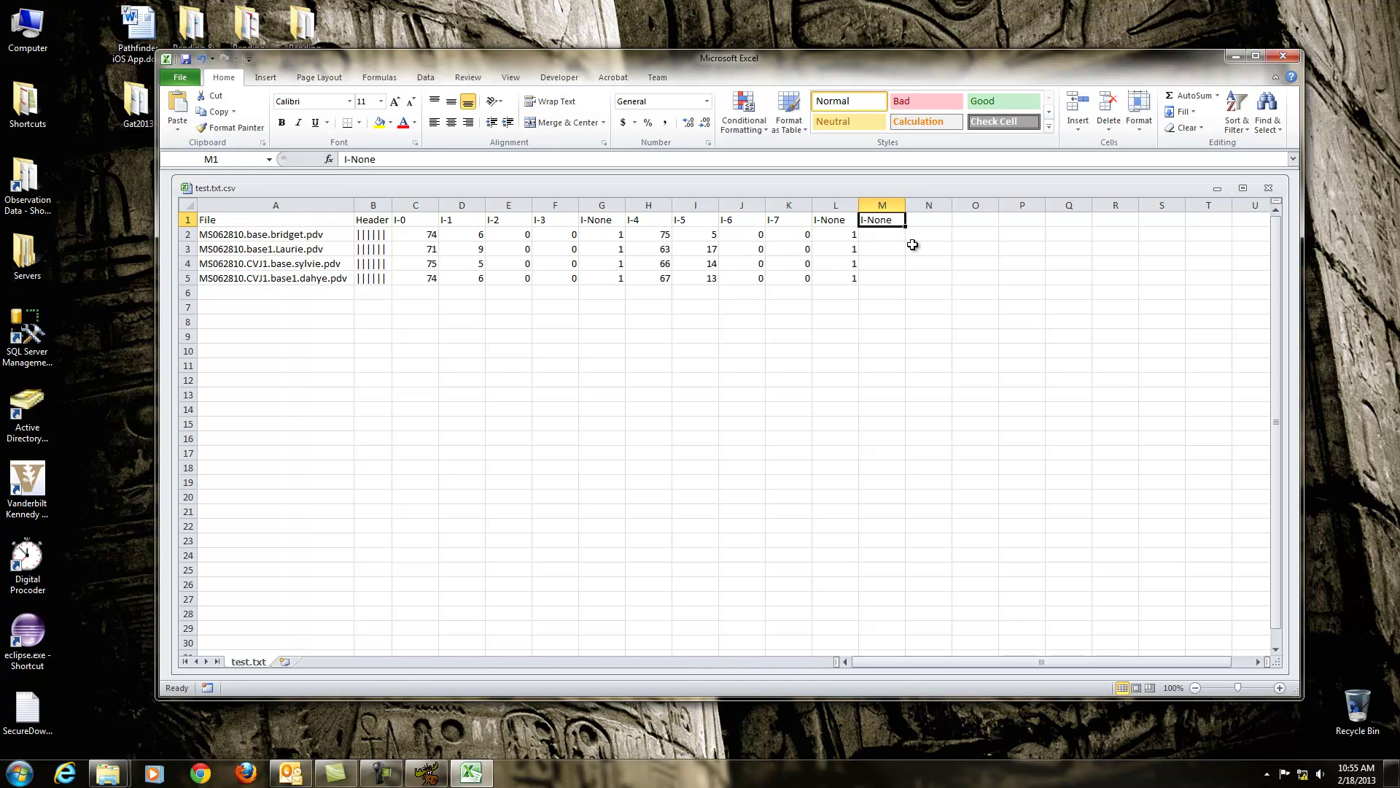
{"action": "key", "text": "Delete"}
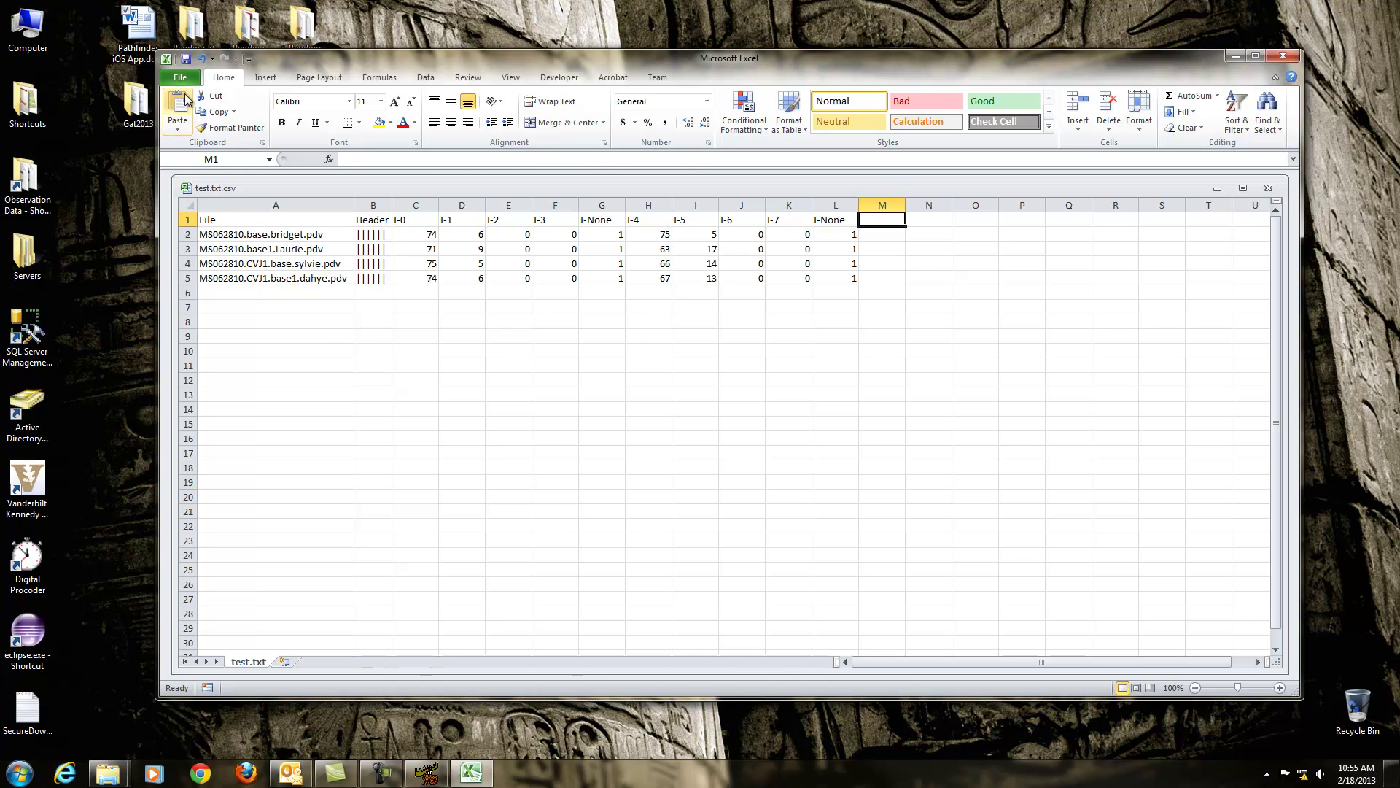
- Open the MooseMacros.xlsm workbook alongside the CSV and enable its macros
{"action": "left_click", "coordinate": [182, 79]}
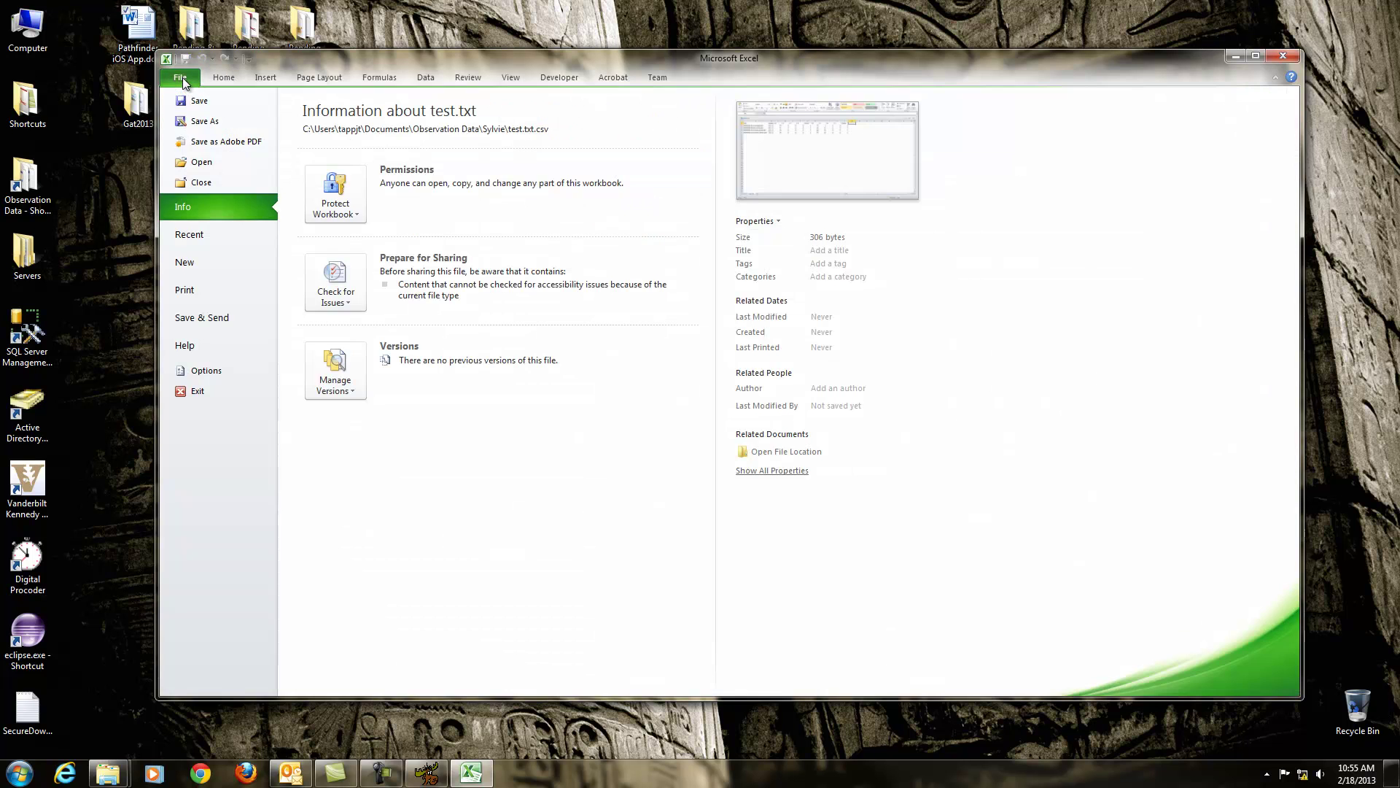
{"action": "left_click", "coordinate": [216, 160]}
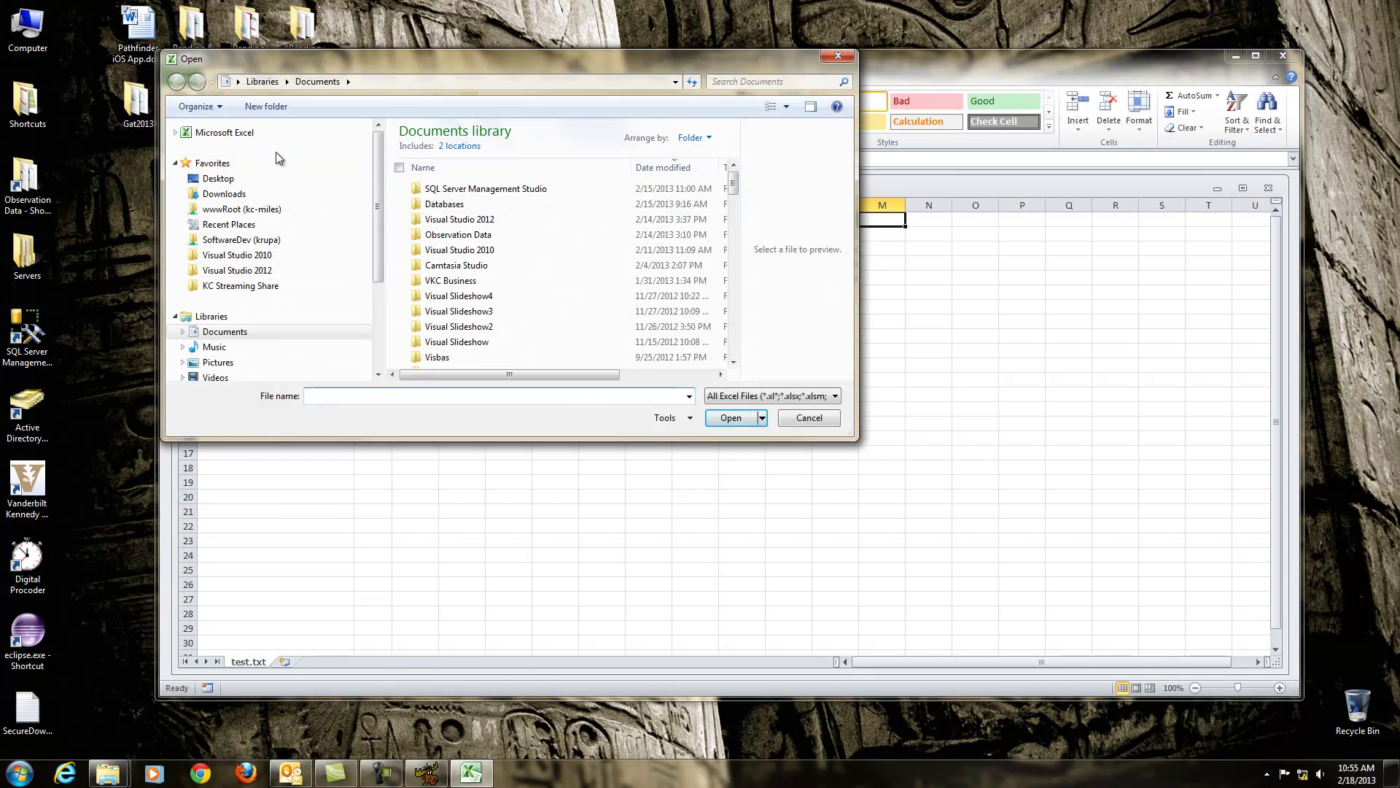
{"action": "left_click_drag", "start_coordinate": [733, 187], "coordinate": [750, 305]}
{"action": "double_click", "coordinate": [519, 231]}
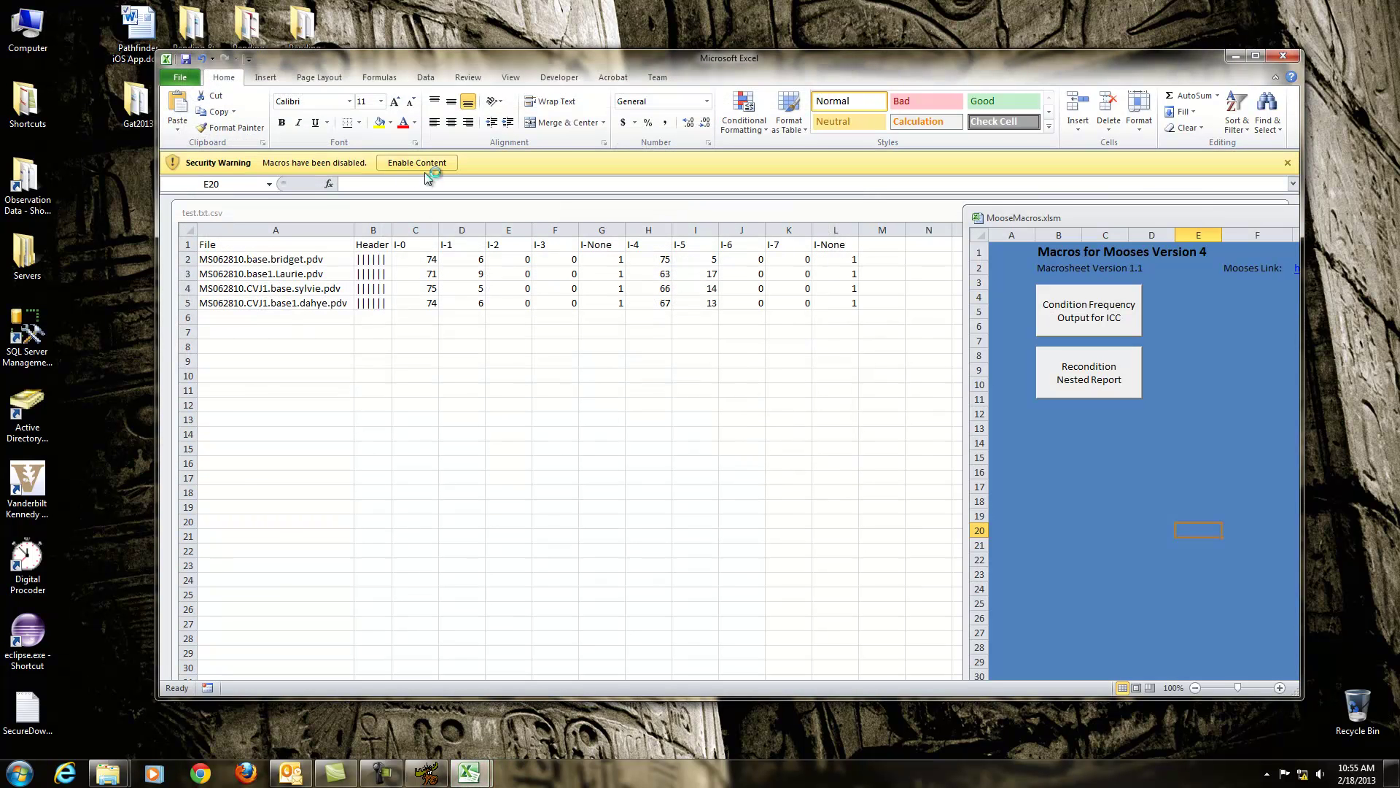
{"action": "left_click", "coordinate": [414, 164]}
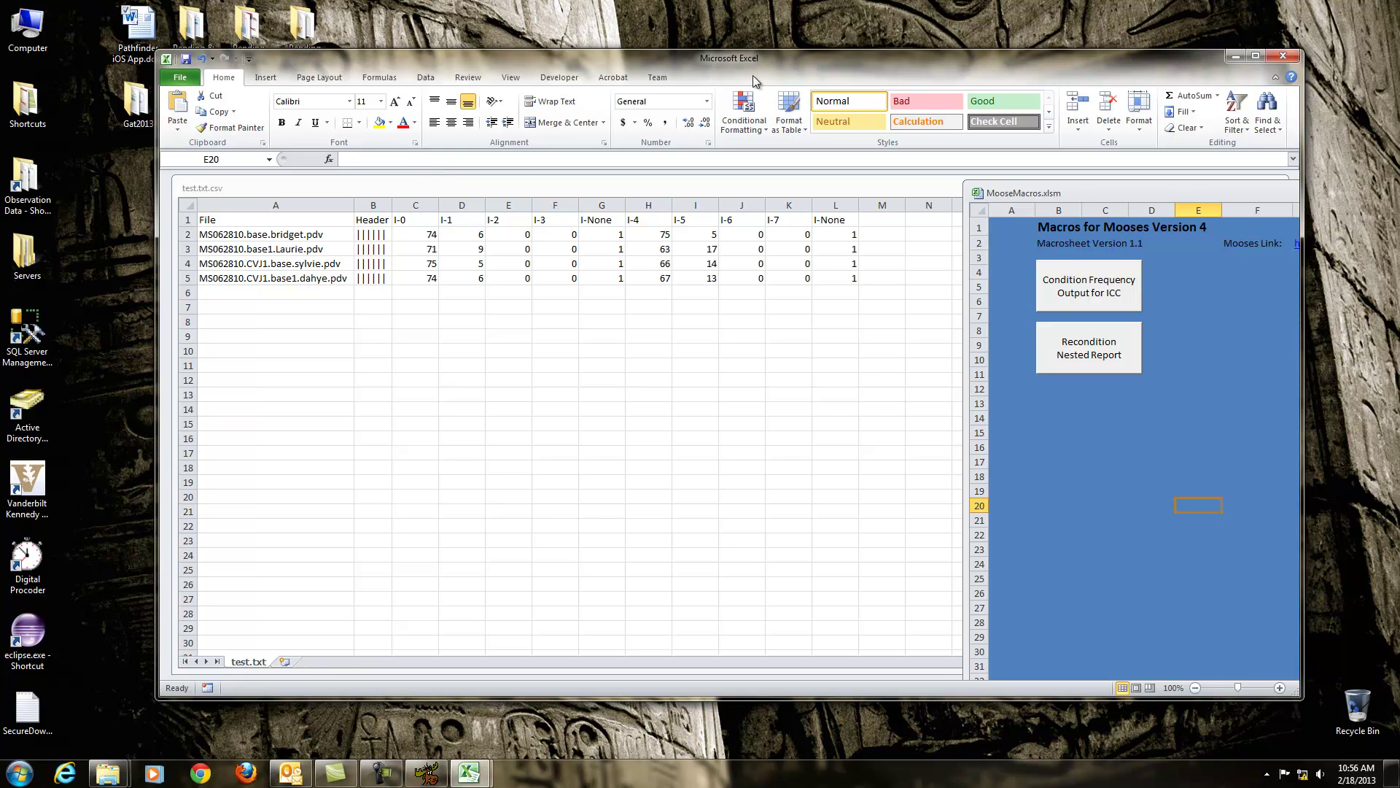
- Maximize the Excel window and keep test.txt.csv as a floating window in front of MooseMacros.xlsm
{"action": "left_click", "coordinate": [521, 74]}
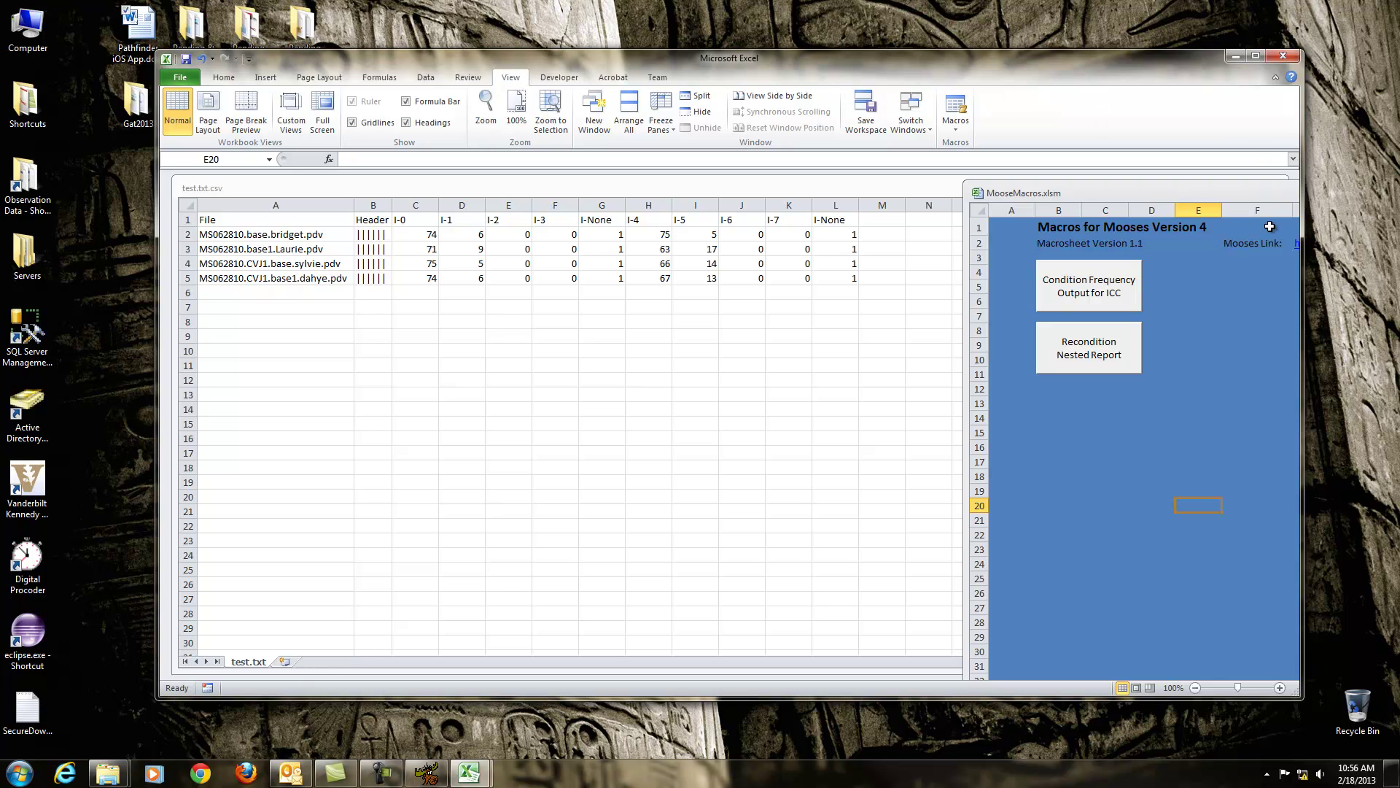
{"action": "left_click_drag", "start_coordinate": [1105, 192], "coordinate": [731, 236]}
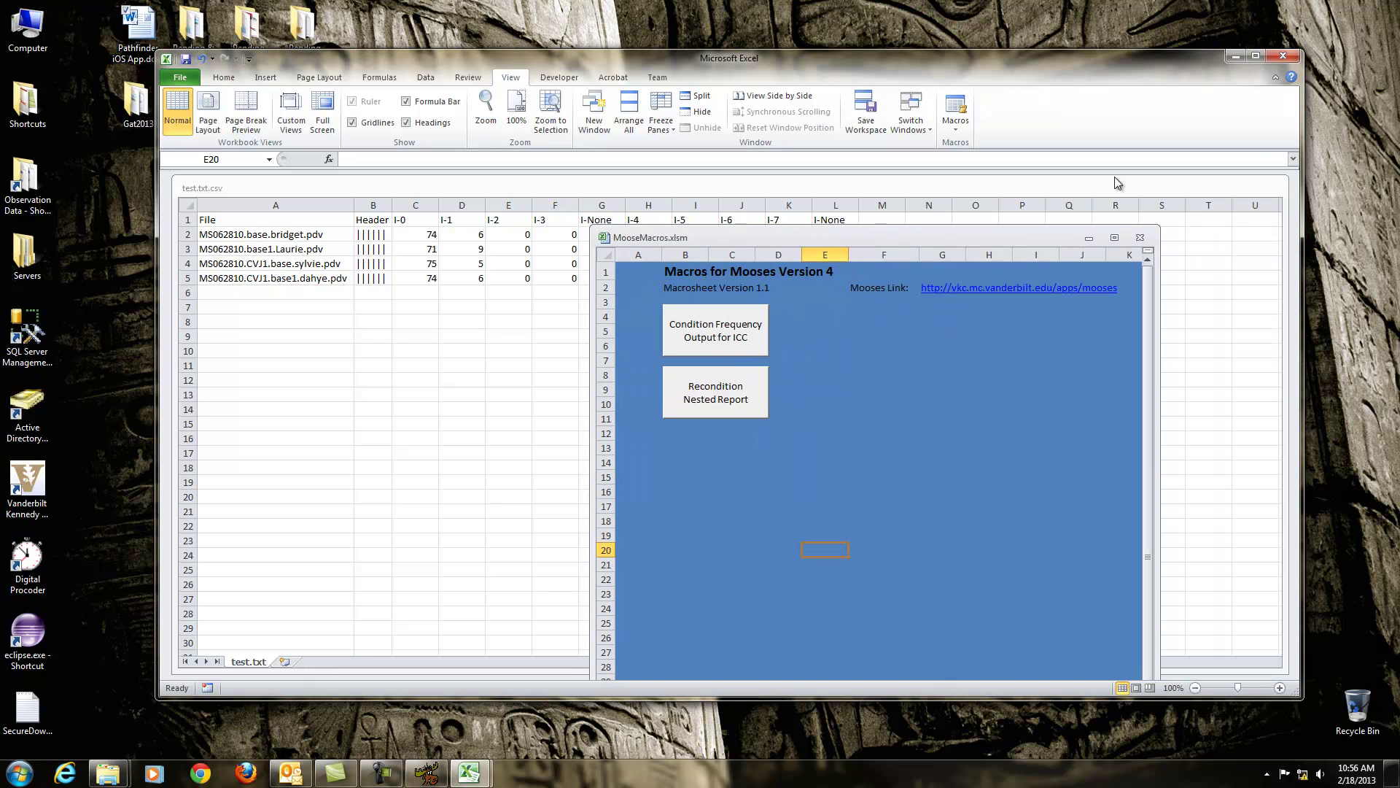
{"action": "left_click", "coordinate": [1158, 184]}
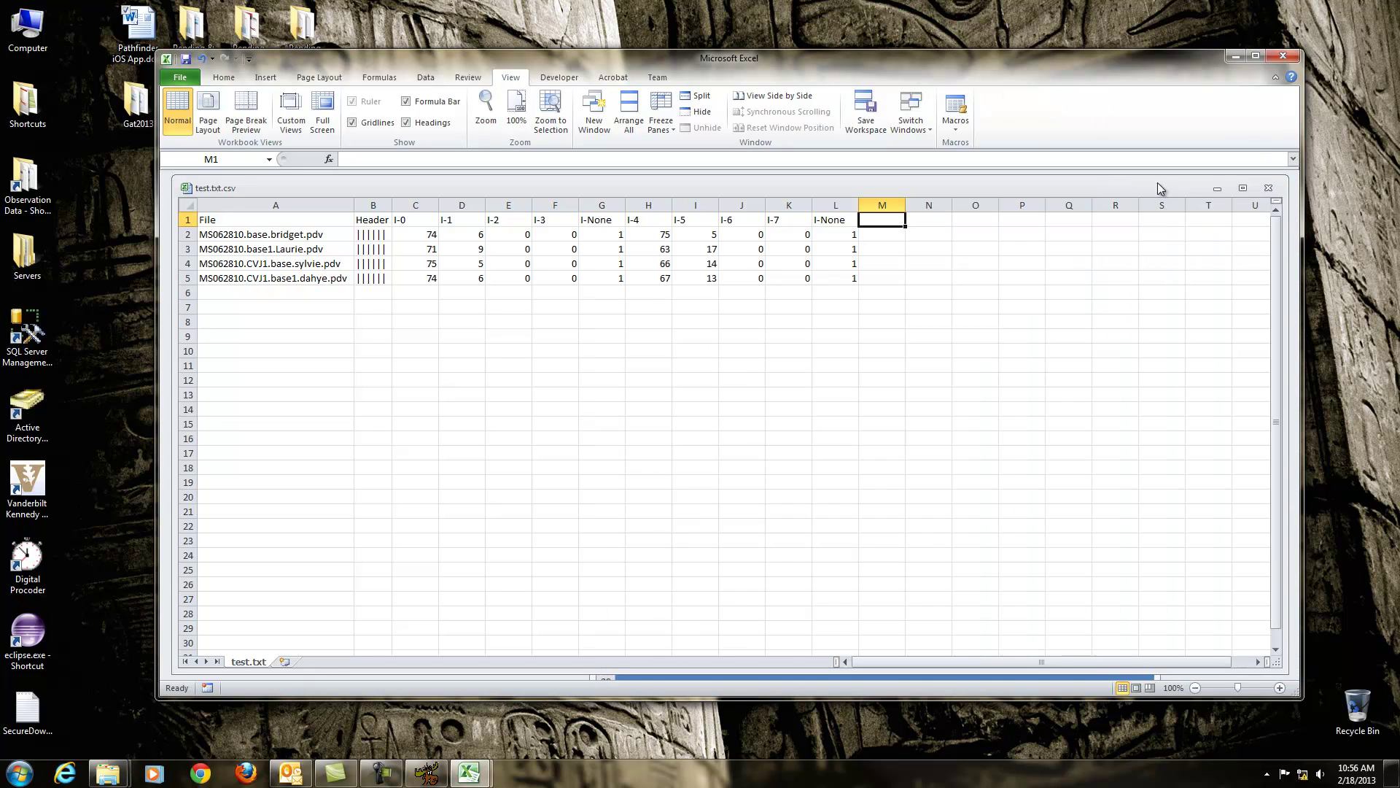
{"action": "left_click", "coordinate": [1256, 56]}
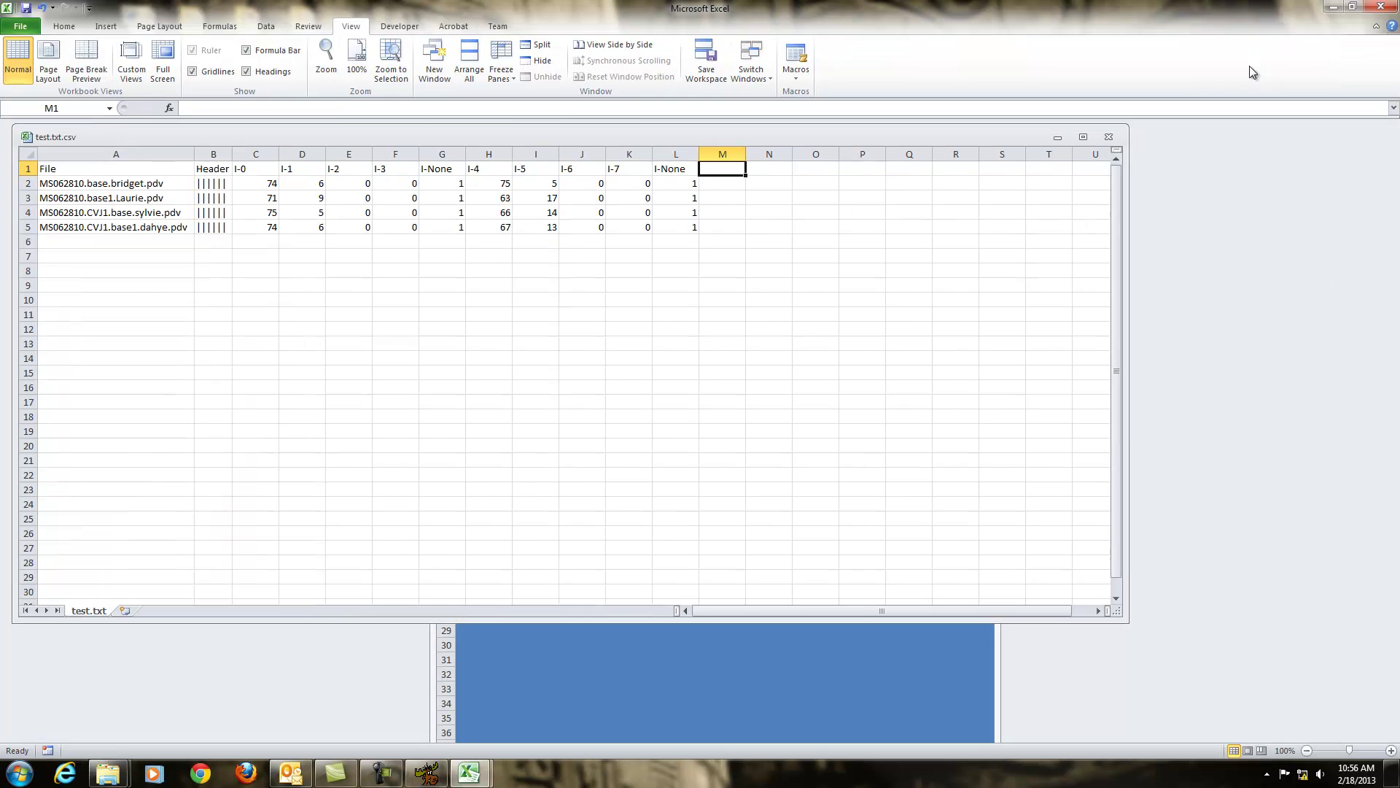
{"action": "left_click", "coordinate": [1083, 137]}
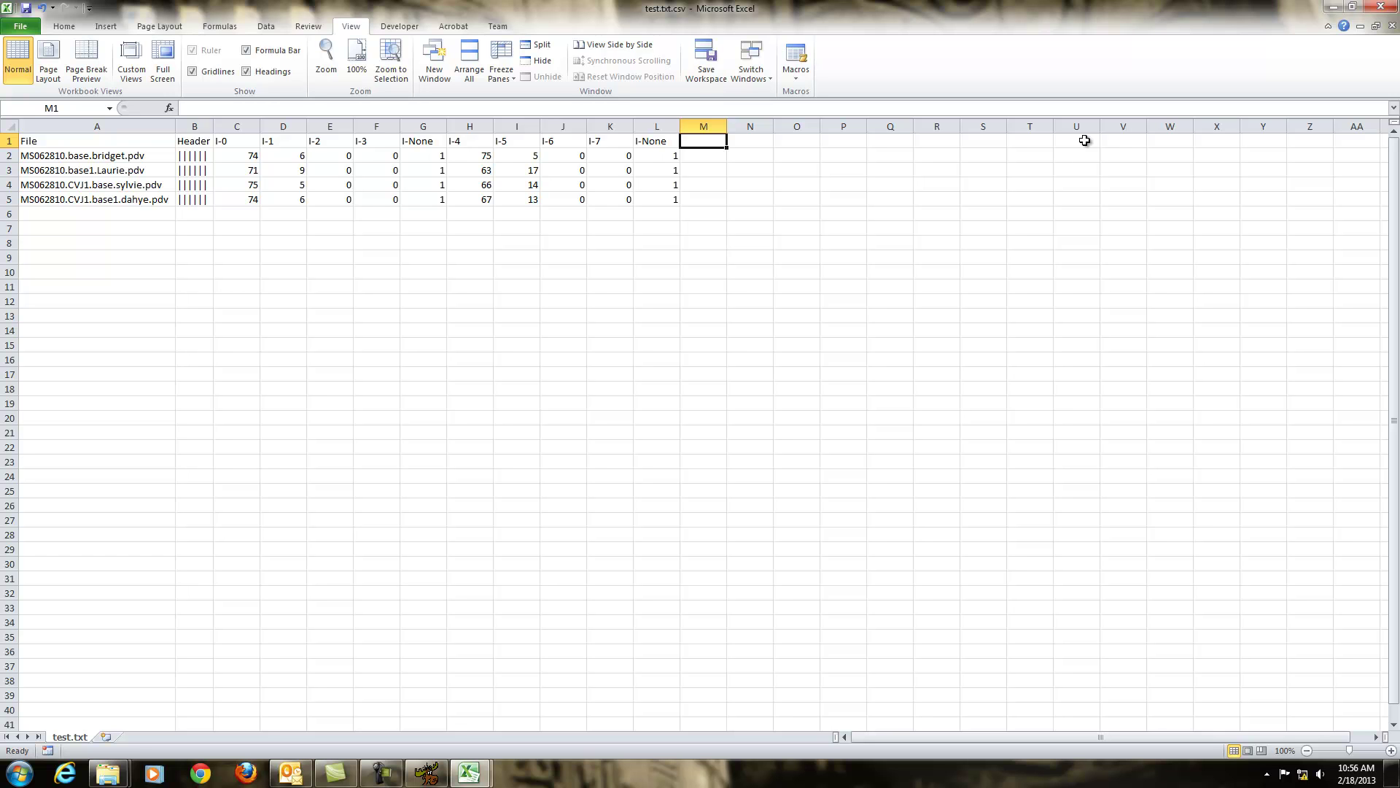
{"action": "left_click", "coordinate": [1377, 29]}
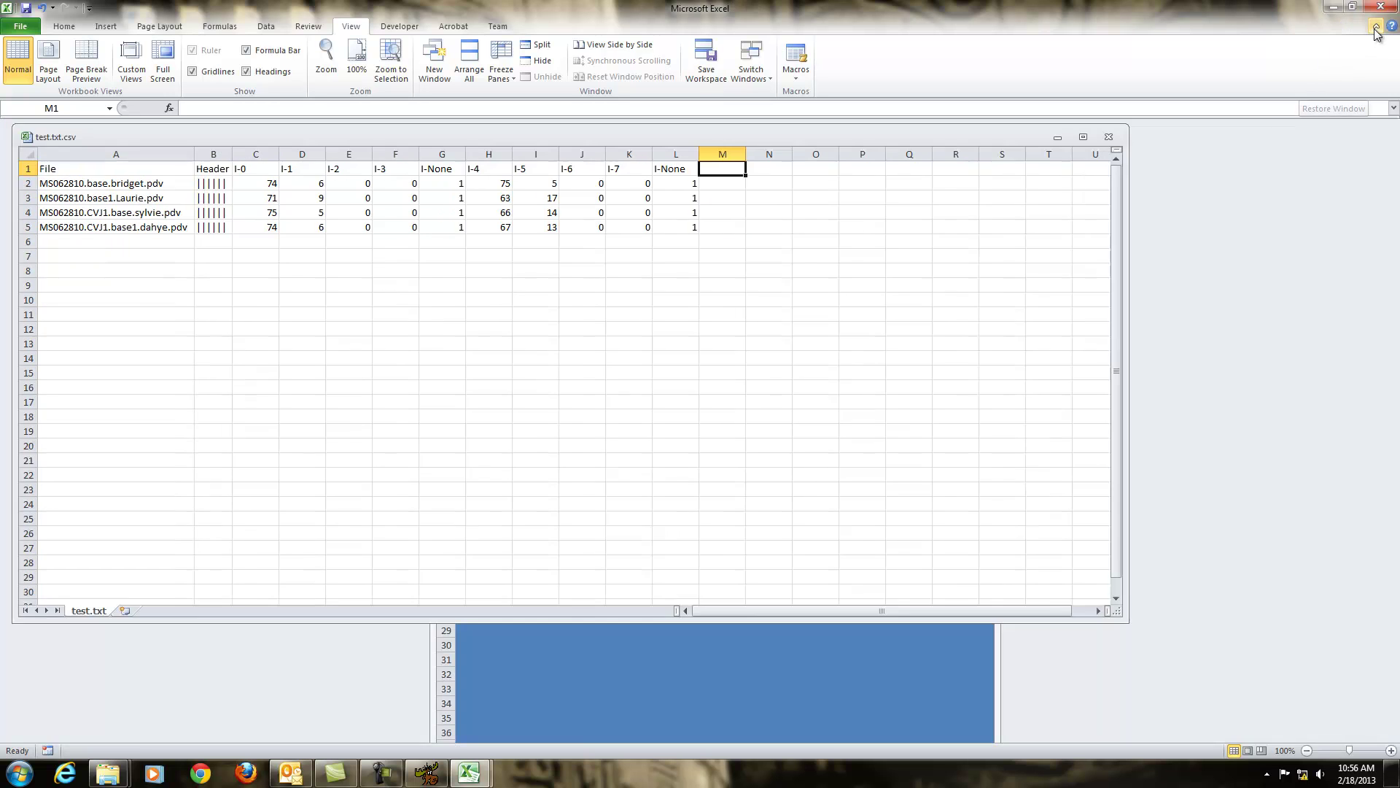
- Arrange the test.txt.csv and MooseMacros.xlsm windows side by side, narrowing the CSV window so both sheets can be reached
{"action": "left_click", "coordinate": [878, 682]}
{"action": "left_click_drag", "start_coordinate": [536, 190], "coordinate": [901, 134]}
{"action": "left_click", "coordinate": [547, 367]}
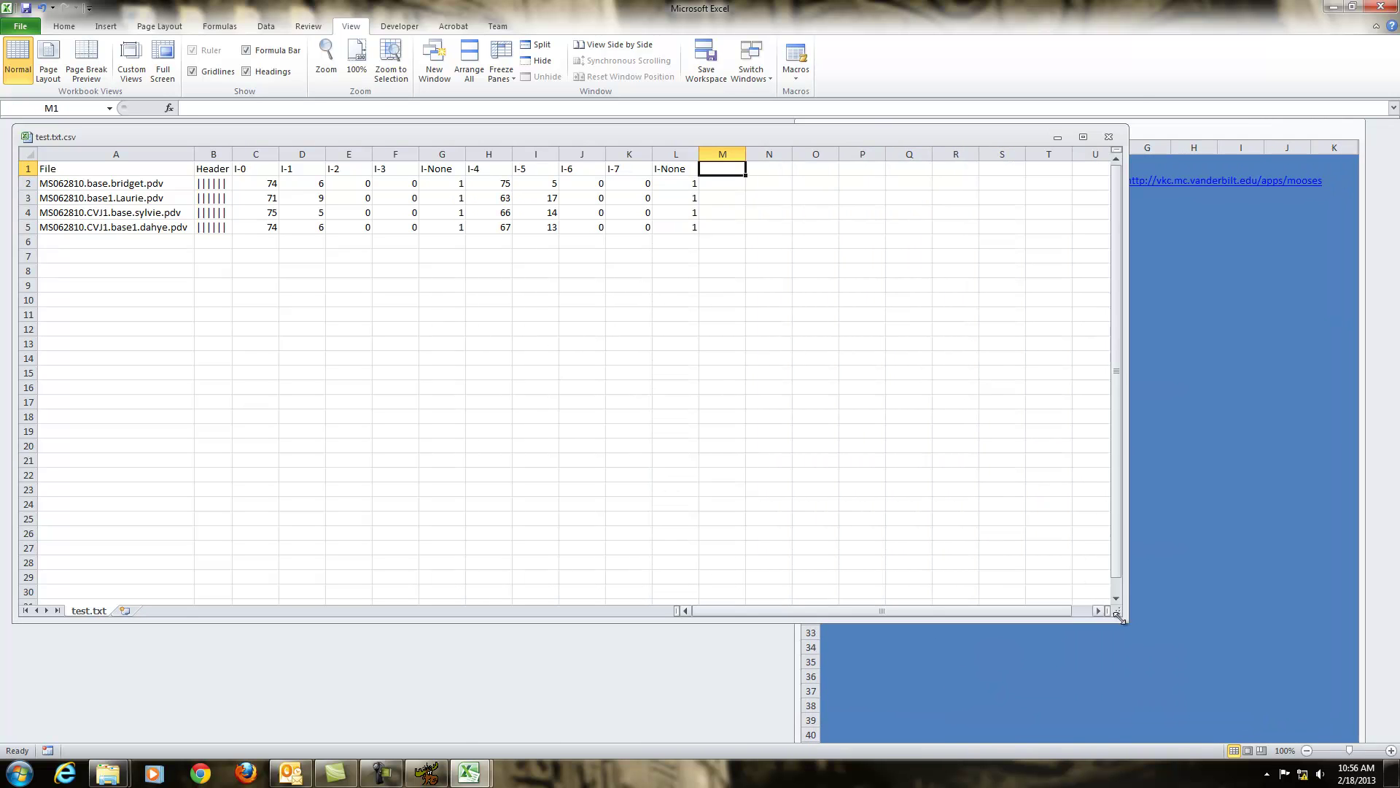
{"action": "left_click_drag", "start_coordinate": [775, 617], "coordinate": [749, 629]}
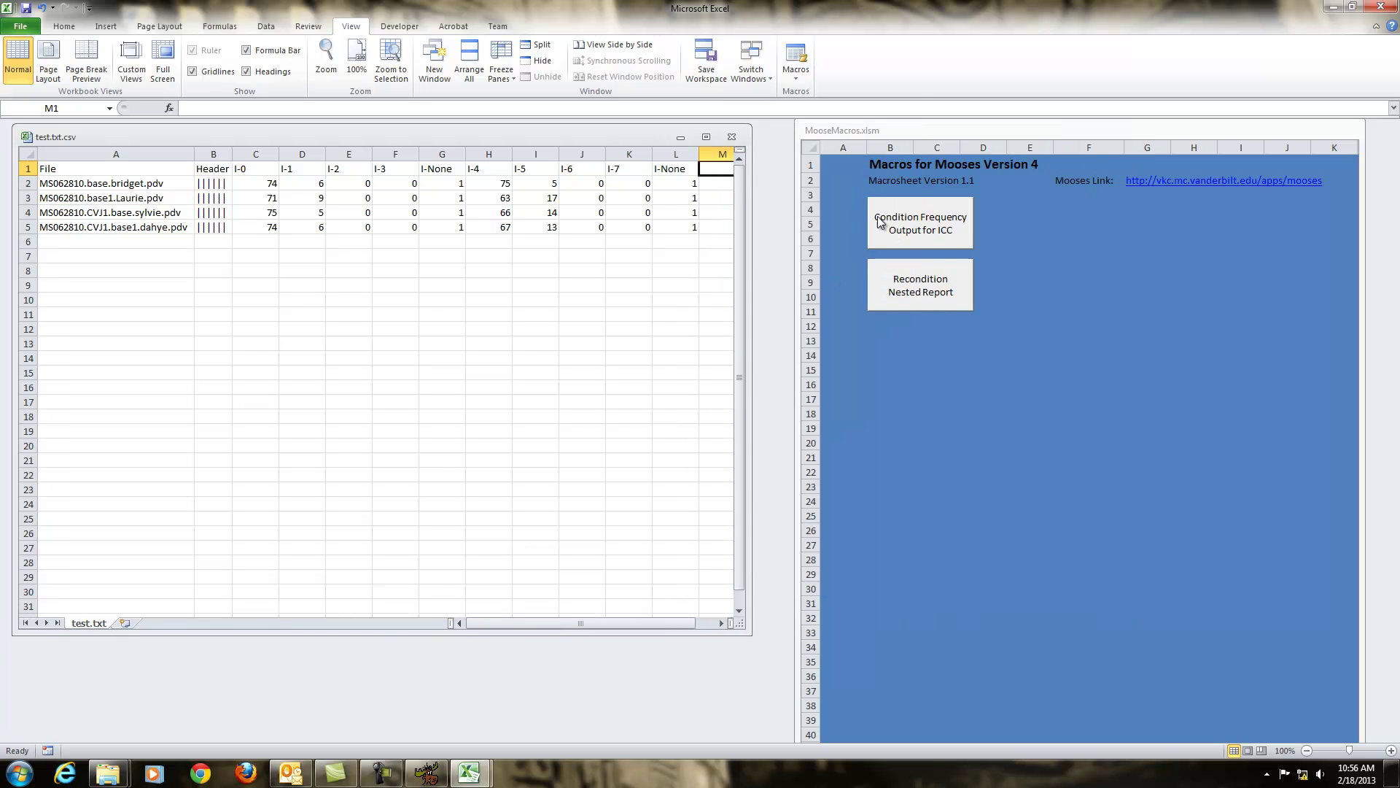
{"action": "left_click_drag", "start_coordinate": [923, 130], "coordinate": [906, 134]}
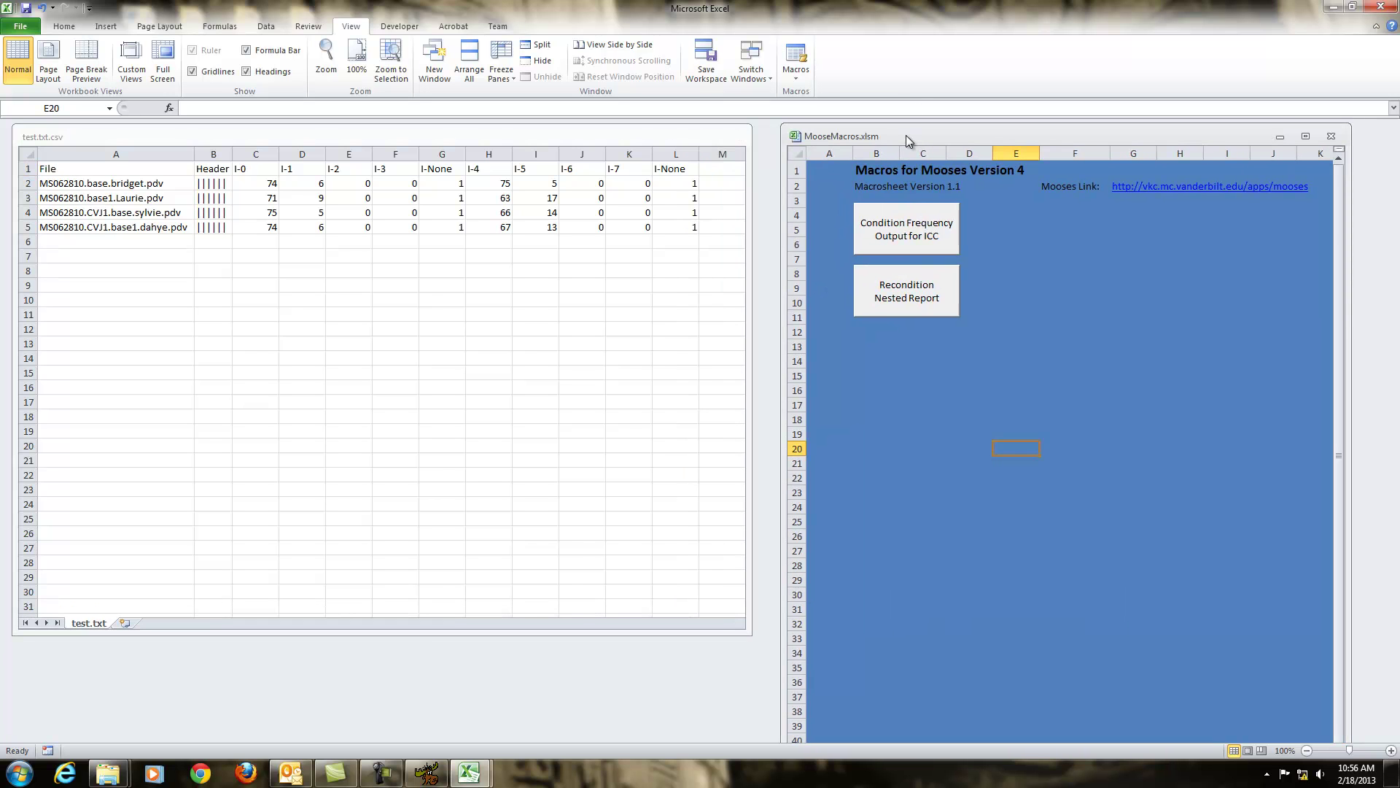
{"action": "left_click", "coordinate": [314, 326]}
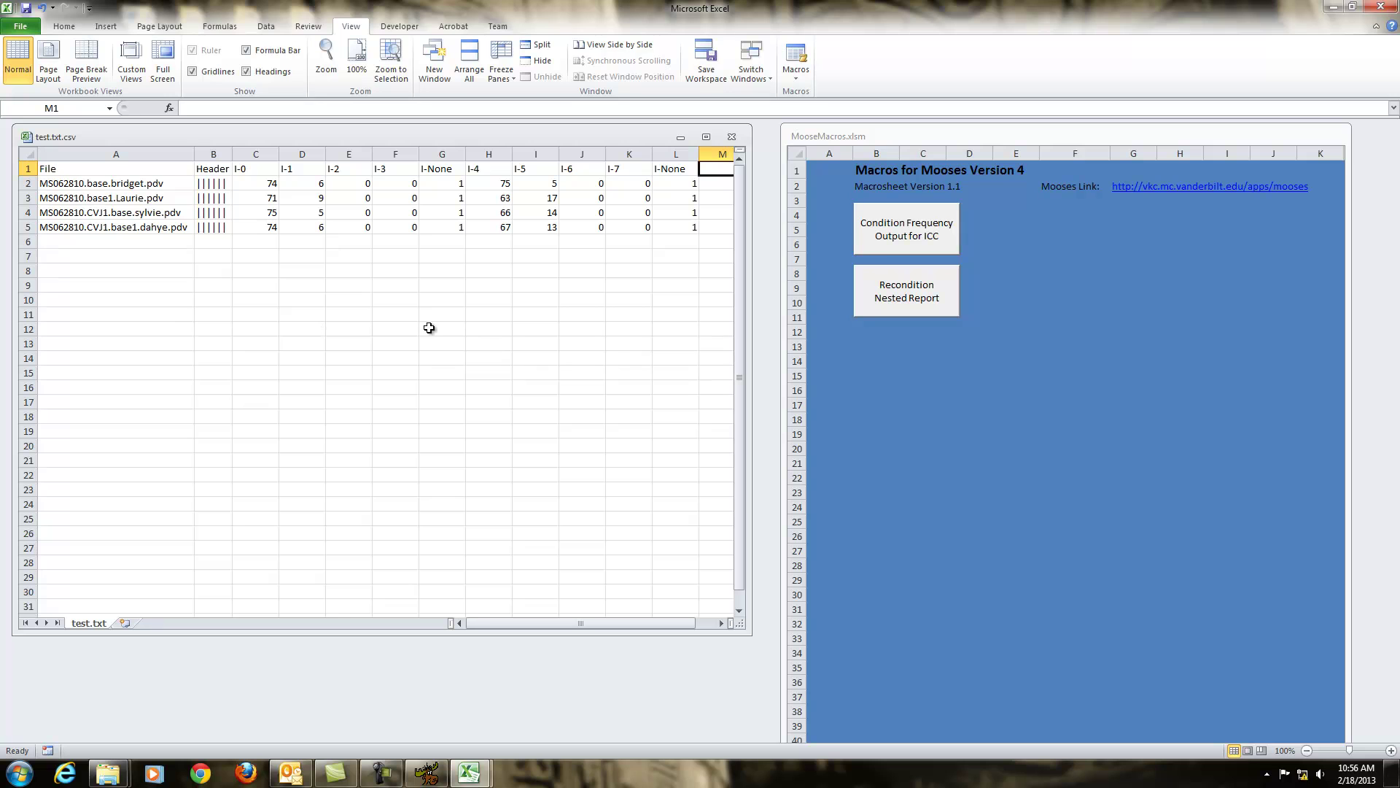
- Run the Condition Frequency Output for ICC macro with 4 observers per group, starting from cell A1 of test.txt.csv, to make a new sheet
{"action": "left_click", "coordinate": [890, 243]}
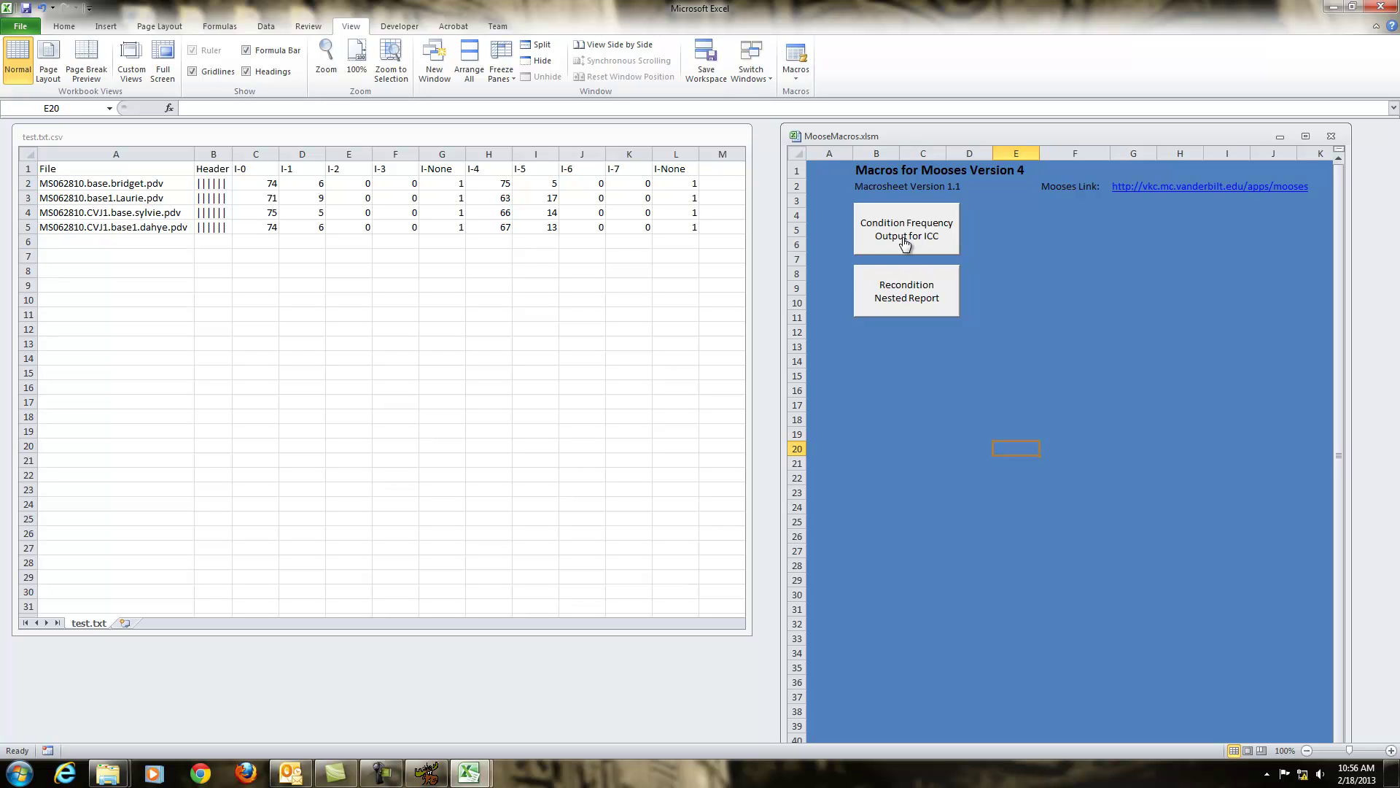
{"action": "left_click", "coordinate": [903, 242]}
{"action": "left_click_drag", "start_coordinate": [685, 190], "coordinate": [842, 141]}
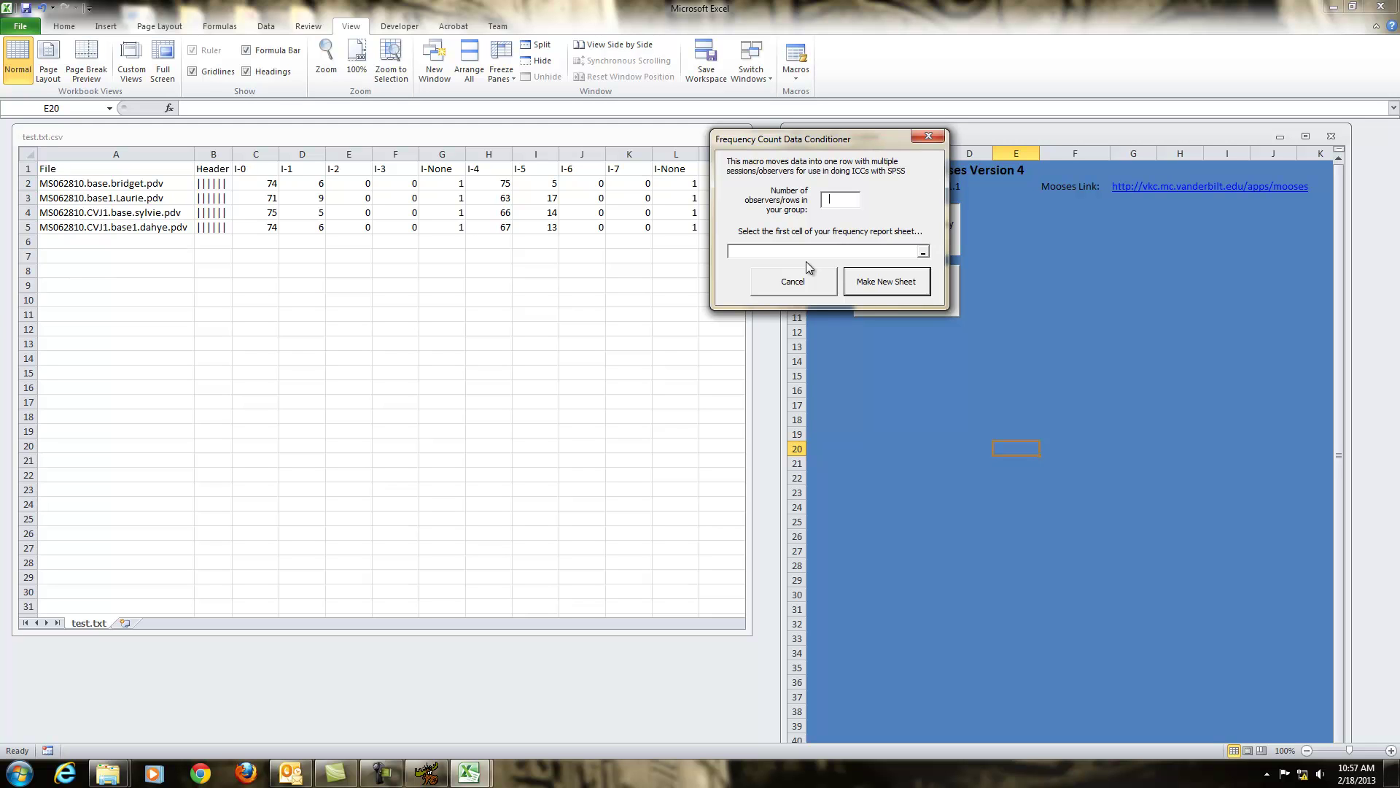
{"action": "type", "text": "4"}
{"action": "left_click", "coordinate": [771, 251]}
{"action": "left_click", "coordinate": [100, 171]}
{"action": "left_click", "coordinate": [101, 170]}
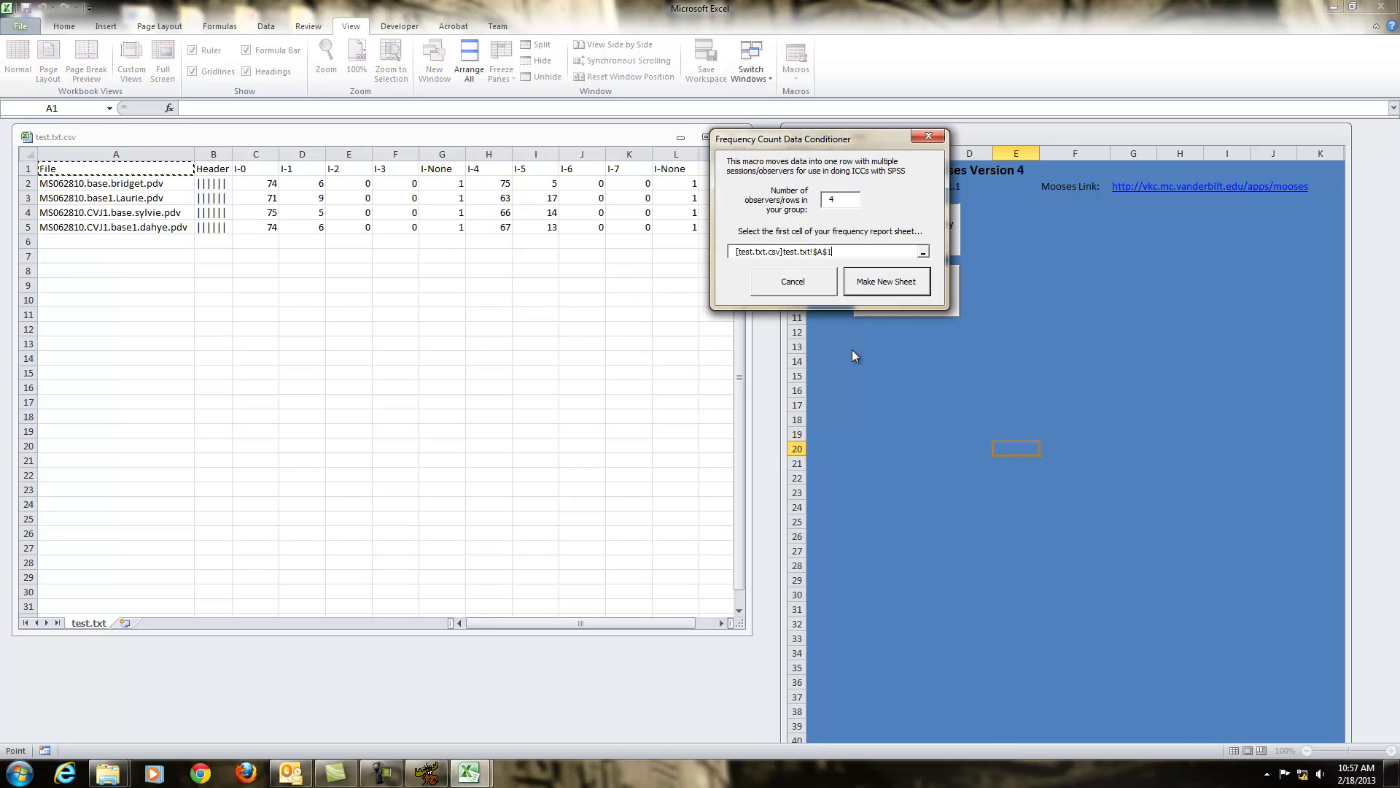
{"action": "left_click", "coordinate": [881, 286]}
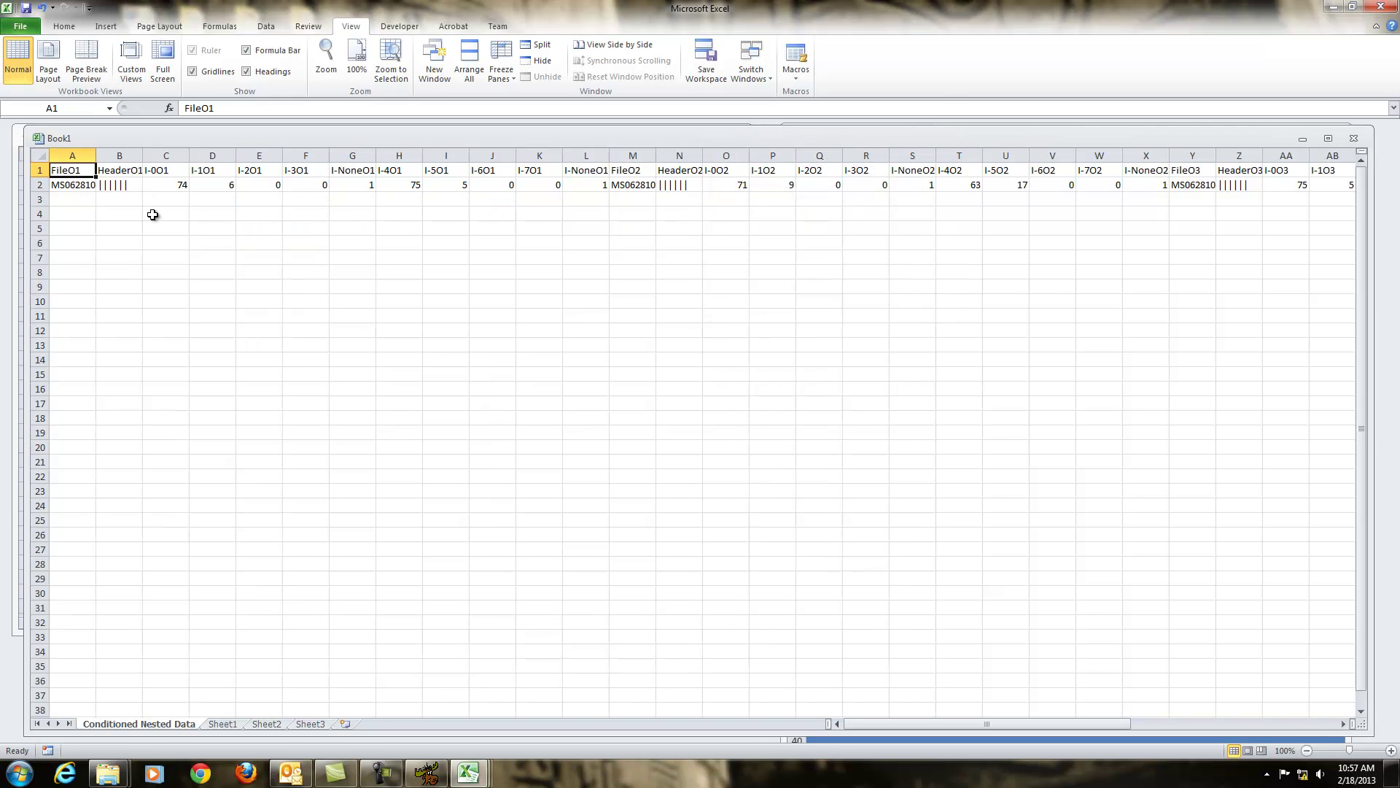
- Autofit columns A (FileO1) and M (FileO2) on the Conditioned Nested Data sheet of Book1 and select their file name cells
{"action": "double_click", "coordinate": [96, 156]}
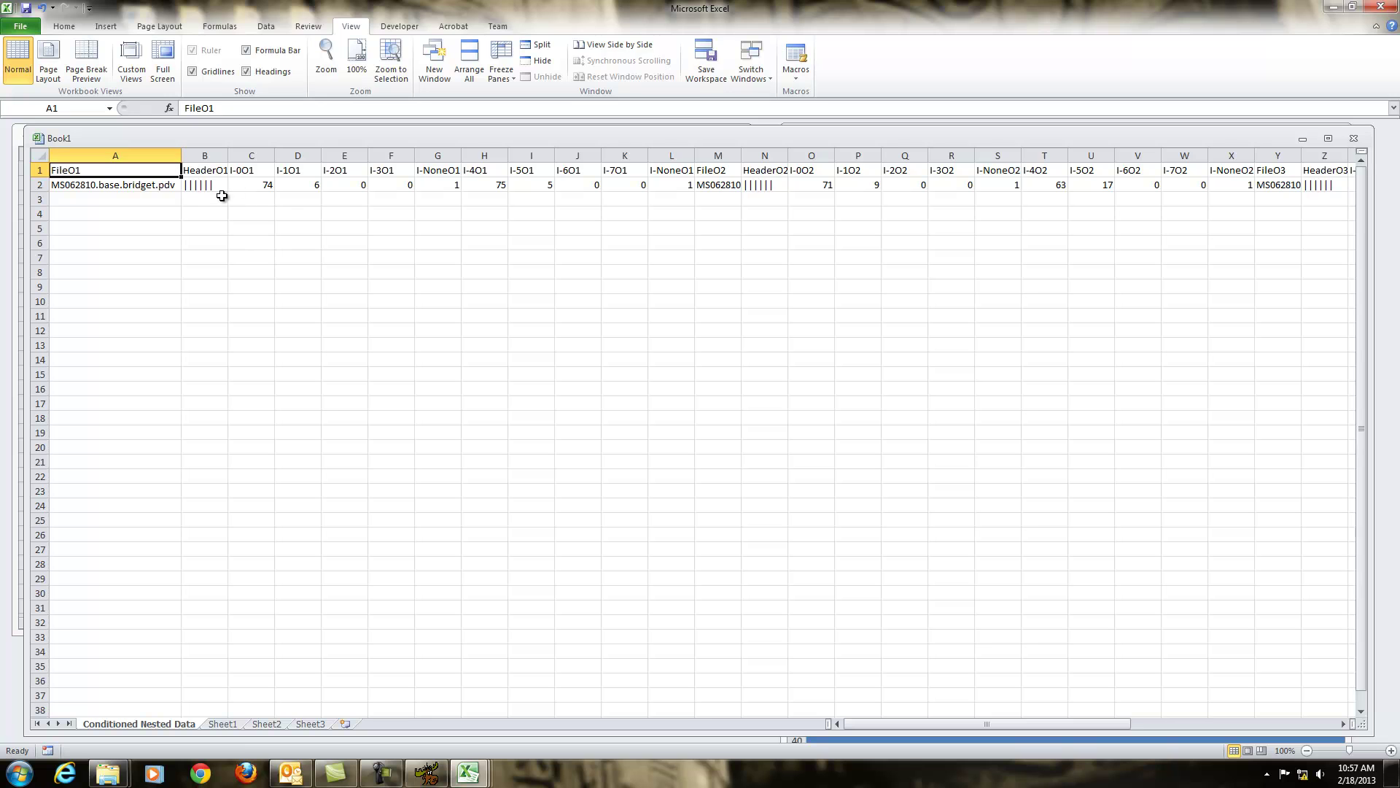
{"action": "left_click", "coordinate": [132, 185]}
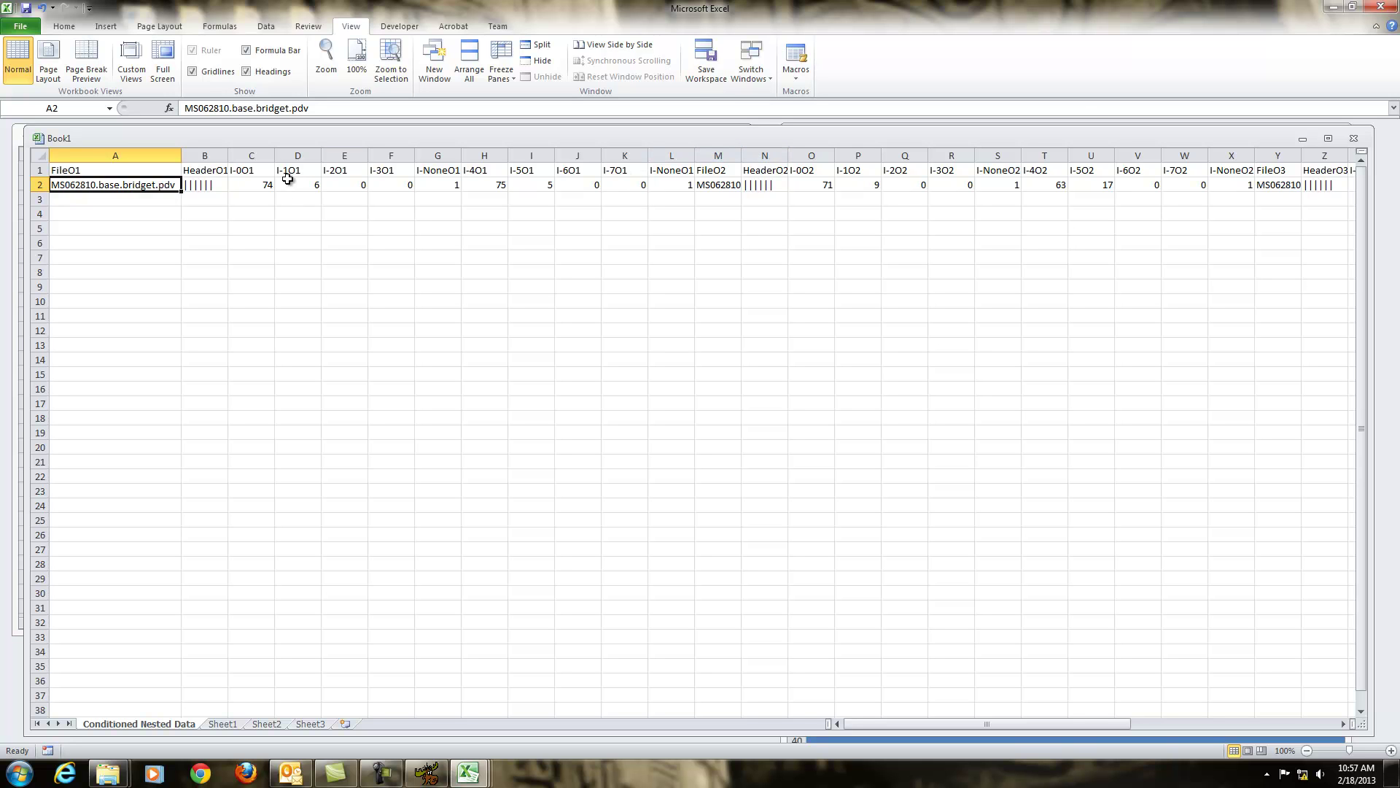
{"action": "double_click", "coordinate": [743, 156]}
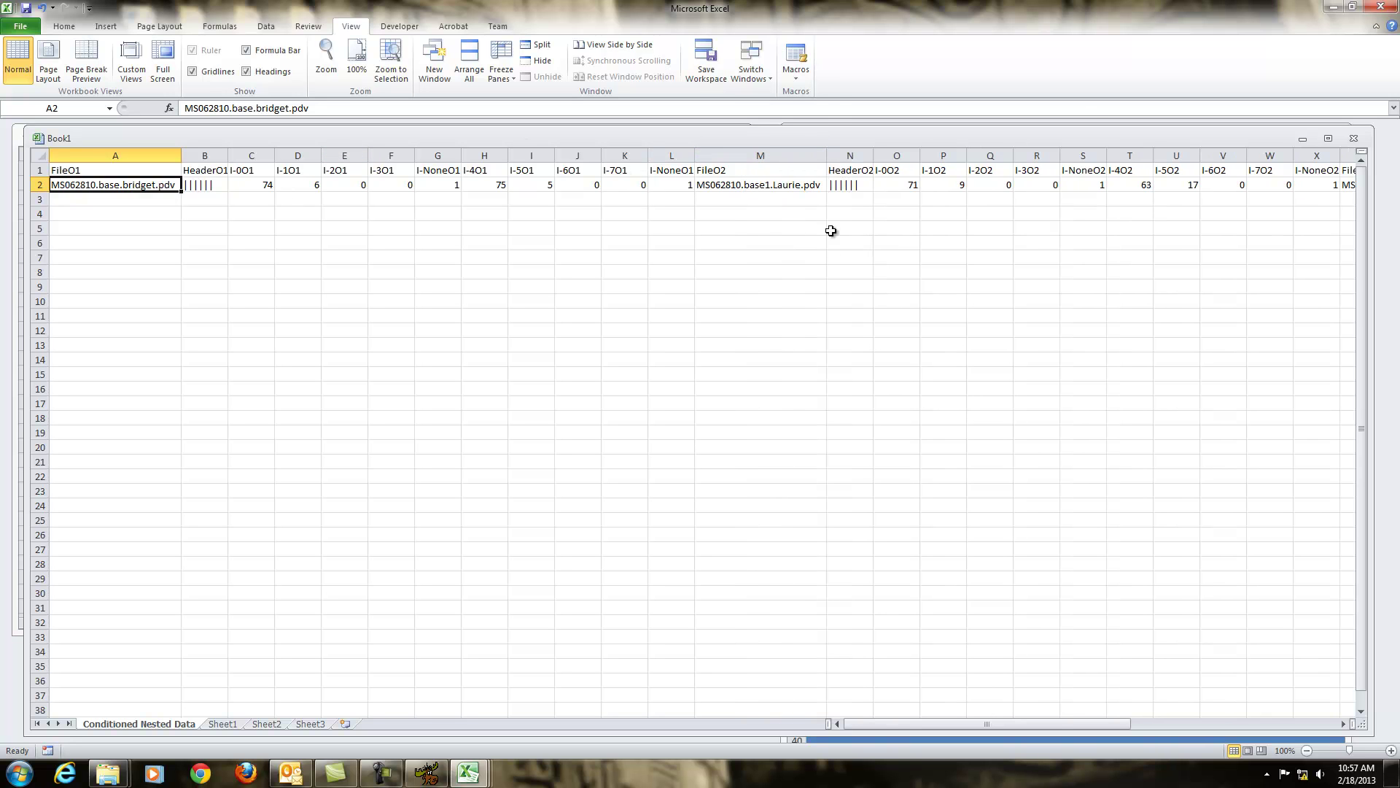
{"action": "left_click", "coordinate": [744, 188]}
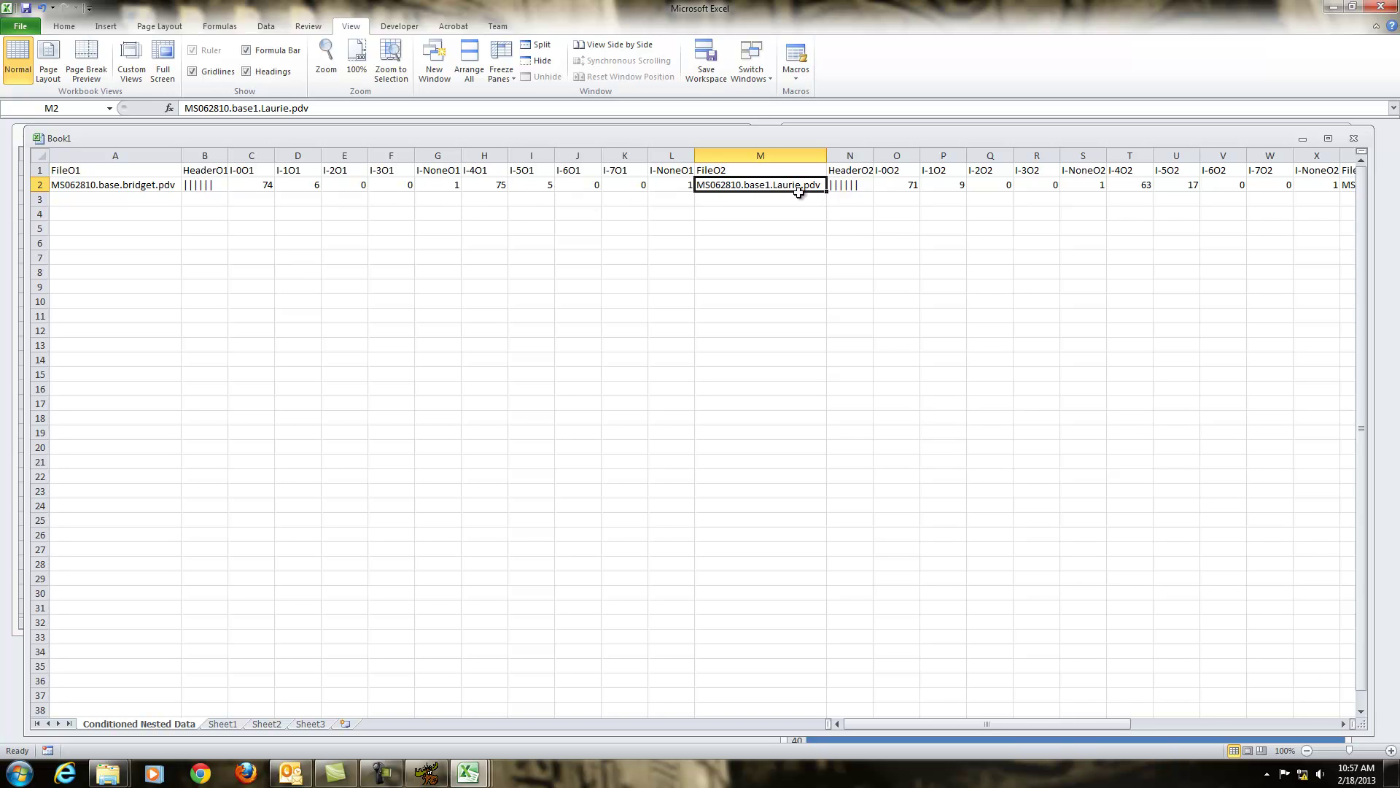
- Compare the I-0O1 and I-0O2 columns of the first two observers, and close Book1 without saving
{"action": "left_click", "coordinate": [262, 153]}
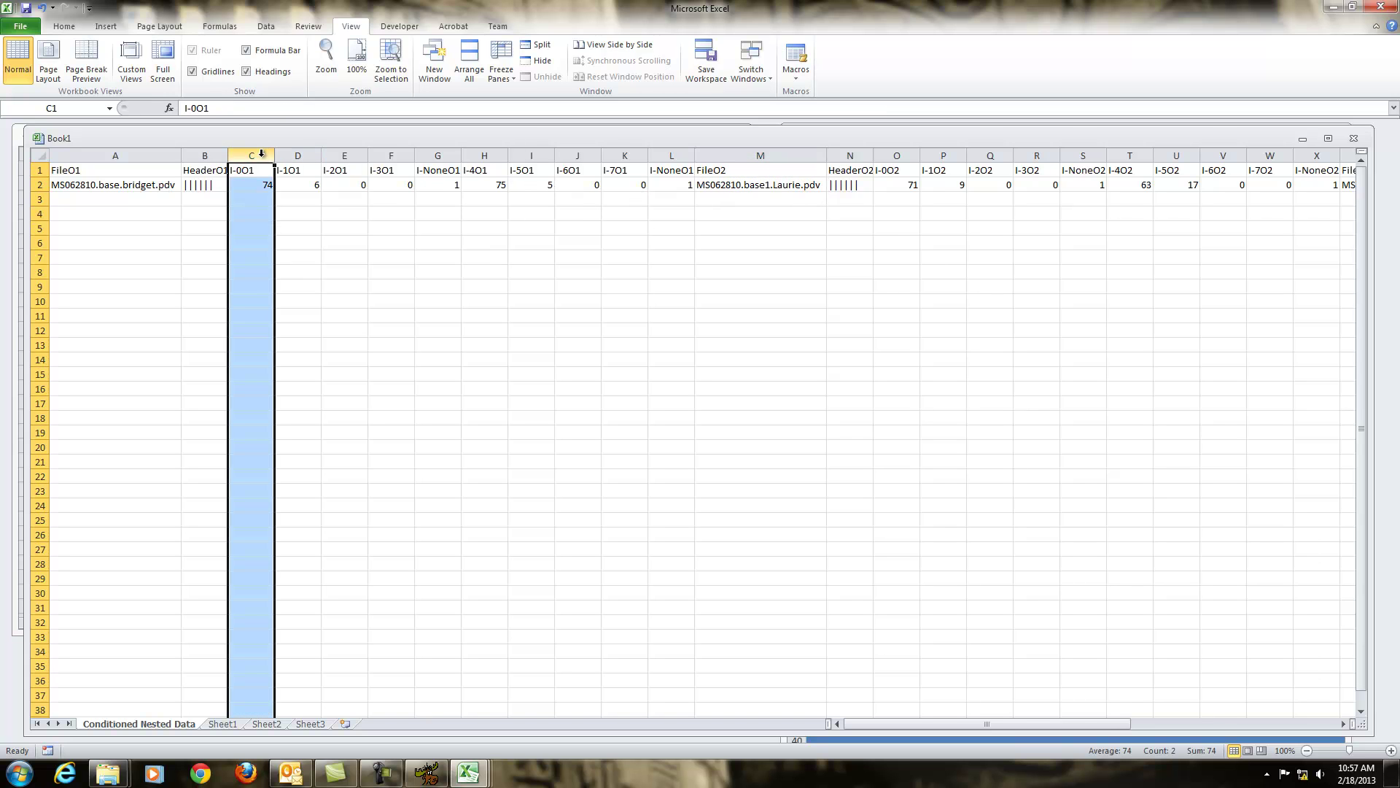
{"action": "left_click", "coordinate": [908, 156]}
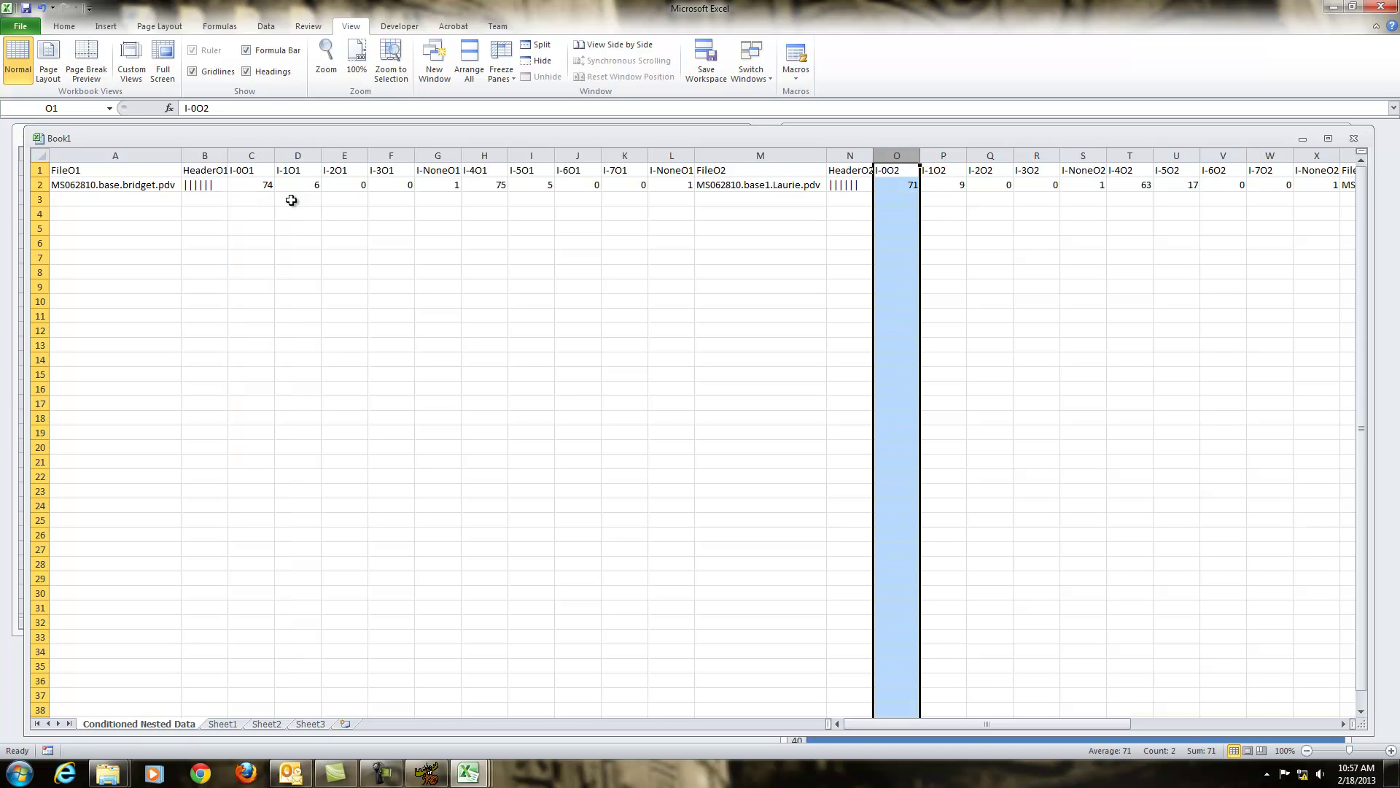
{"action": "left_click", "coordinate": [268, 155]}
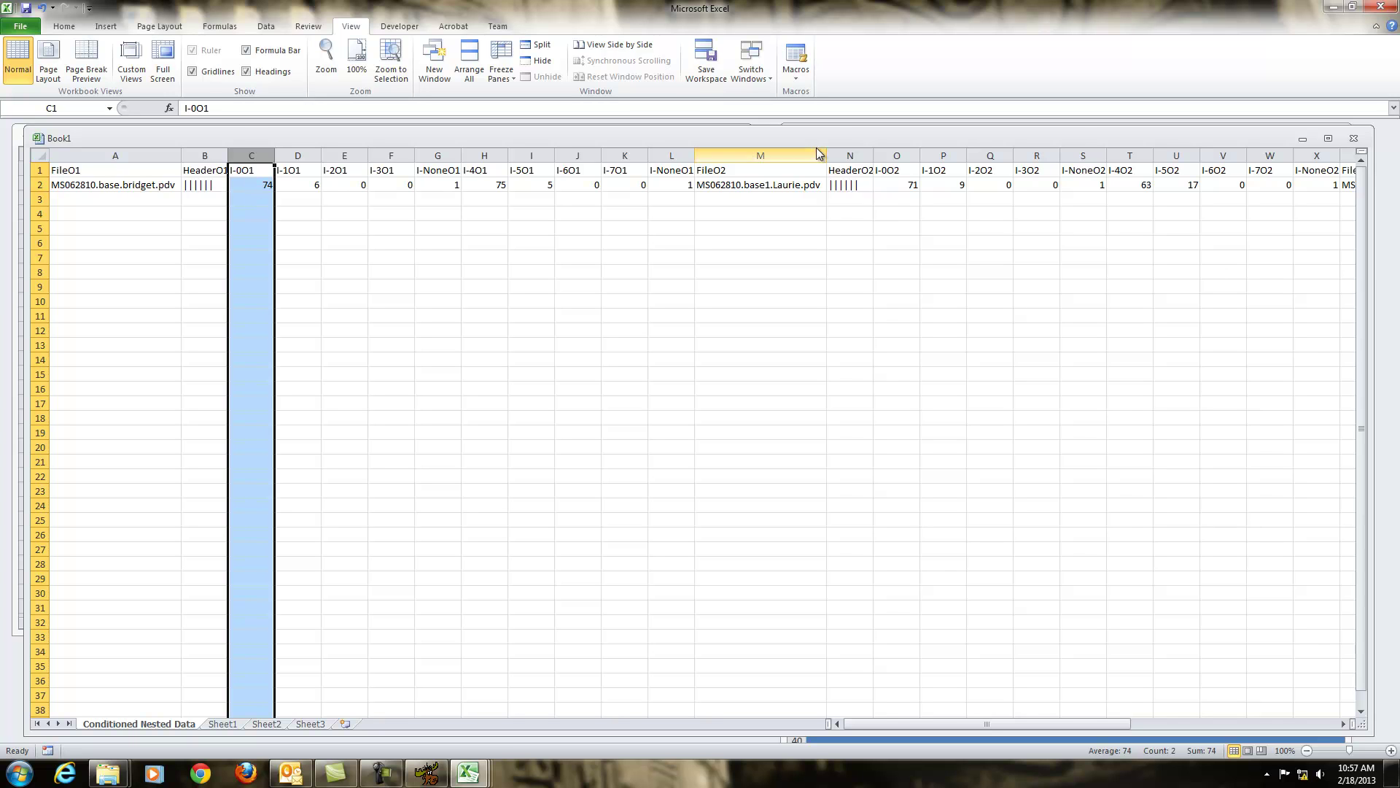
{"action": "left_click", "coordinate": [902, 150]}
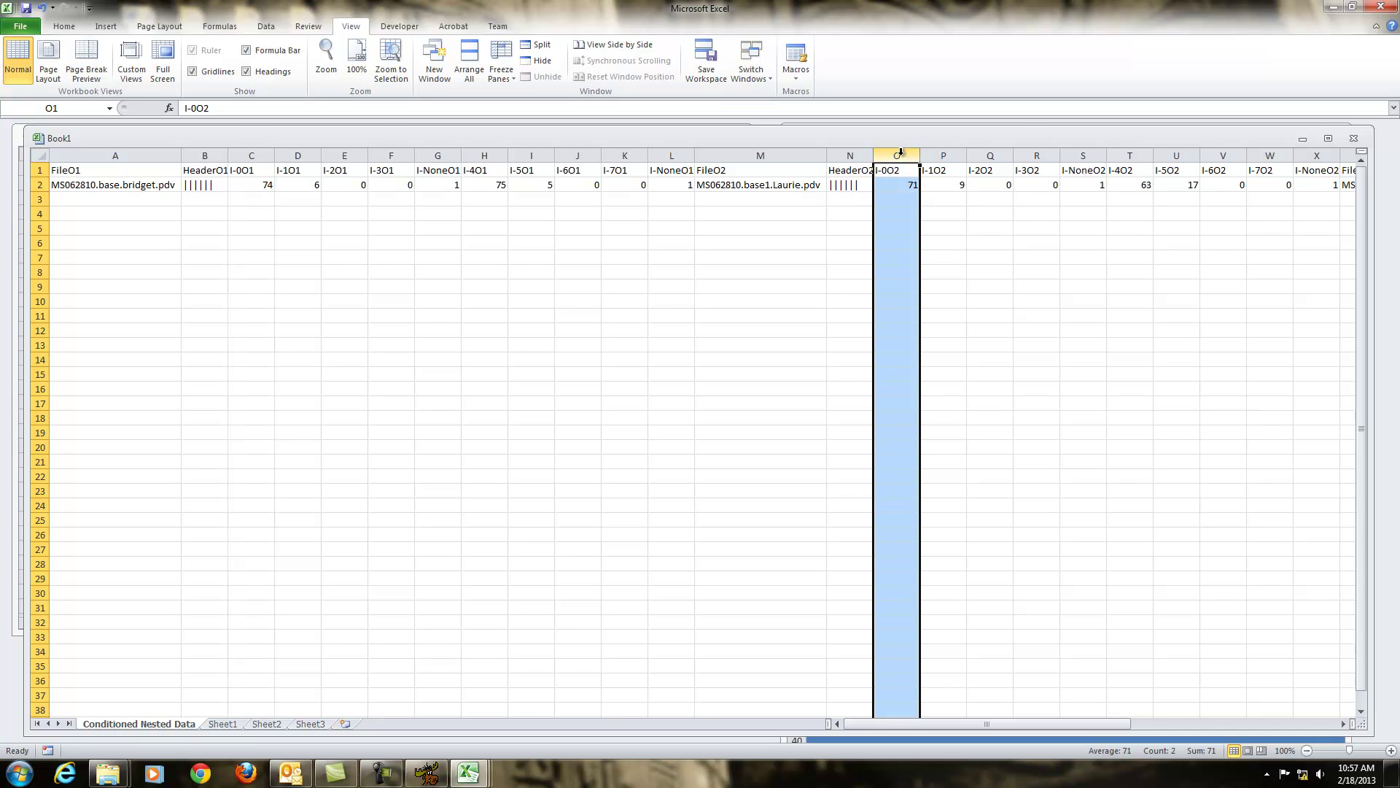
{"action": "left_click", "coordinate": [249, 155]}
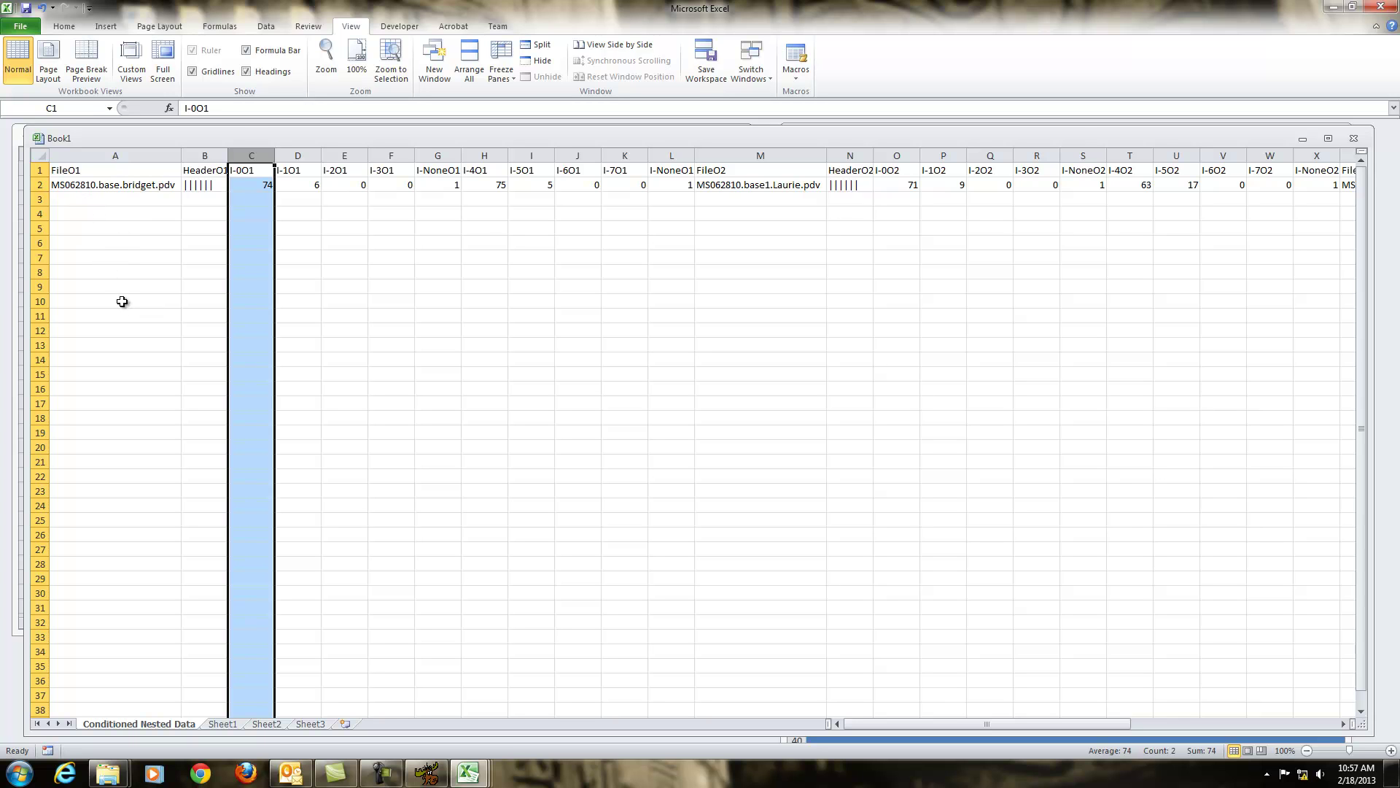
{"action": "left_click", "coordinate": [1353, 140]}
{"action": "left_click", "coordinate": [699, 404]}
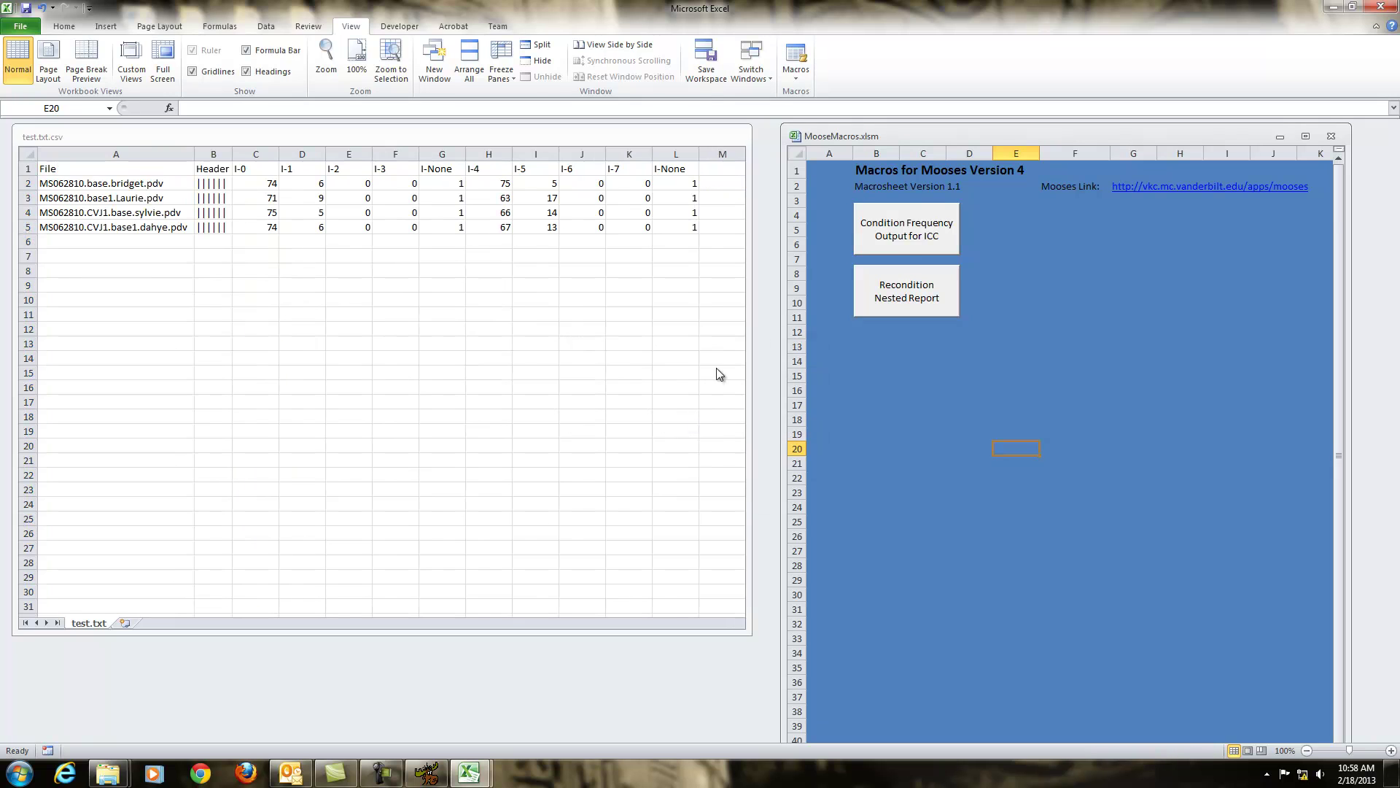
- Run the Condition Frequency Output for ICC macro again with 2 observers per group, starting from cell A1 of test.txt.csv
{"action": "left_click_drag", "start_coordinate": [1399, 300], "coordinate": [375, 272]}
{"action": "type", "text": "2"}
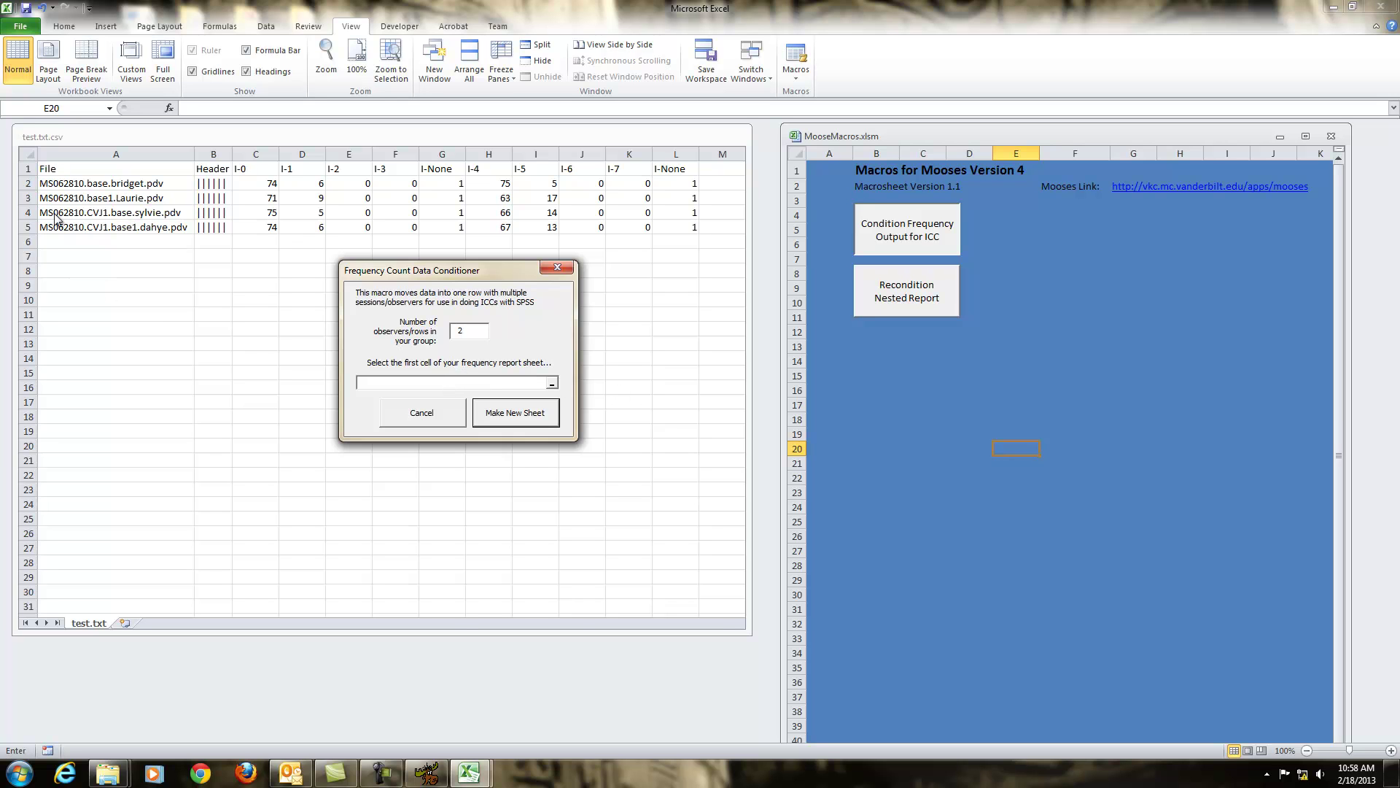
{"action": "left_click", "coordinate": [76, 166]}
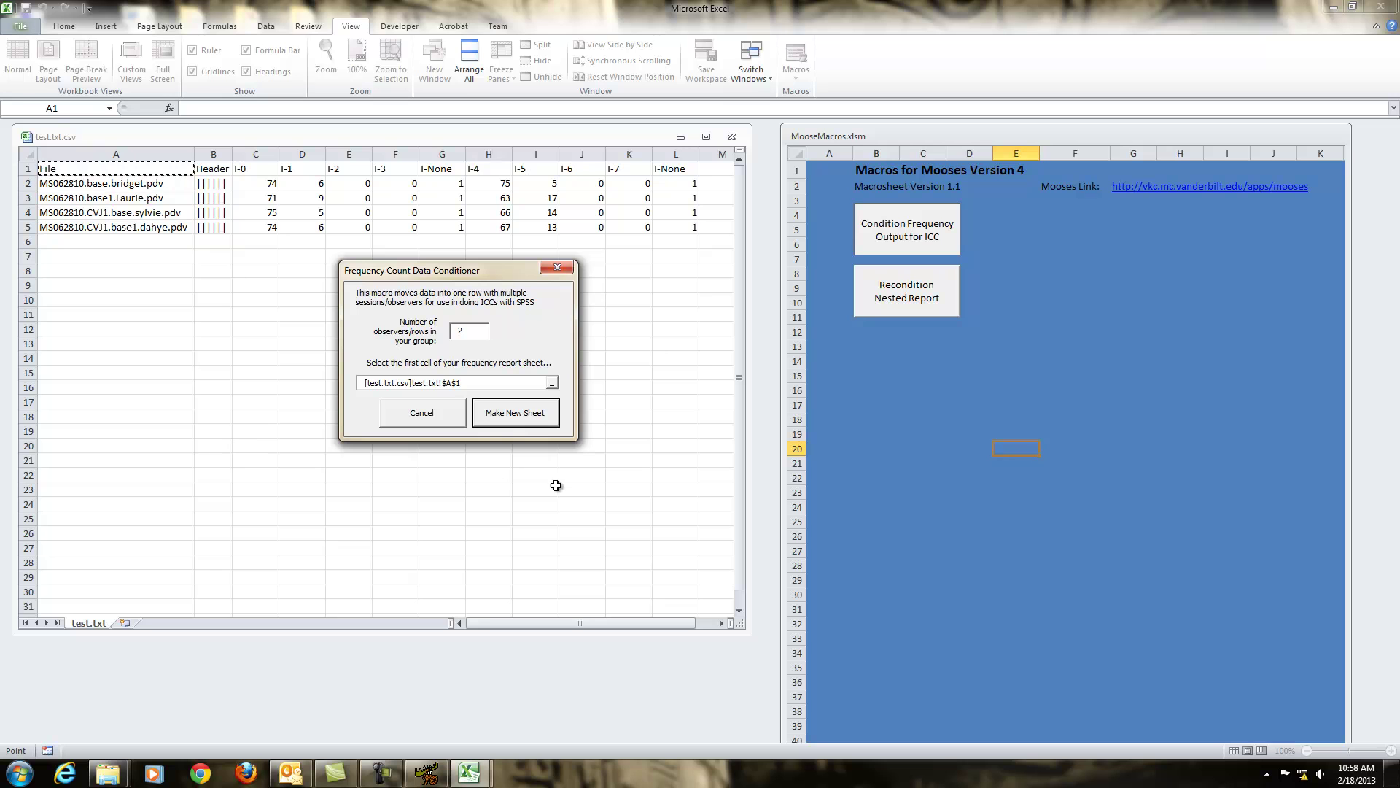
{"action": "left_click", "coordinate": [518, 423]}
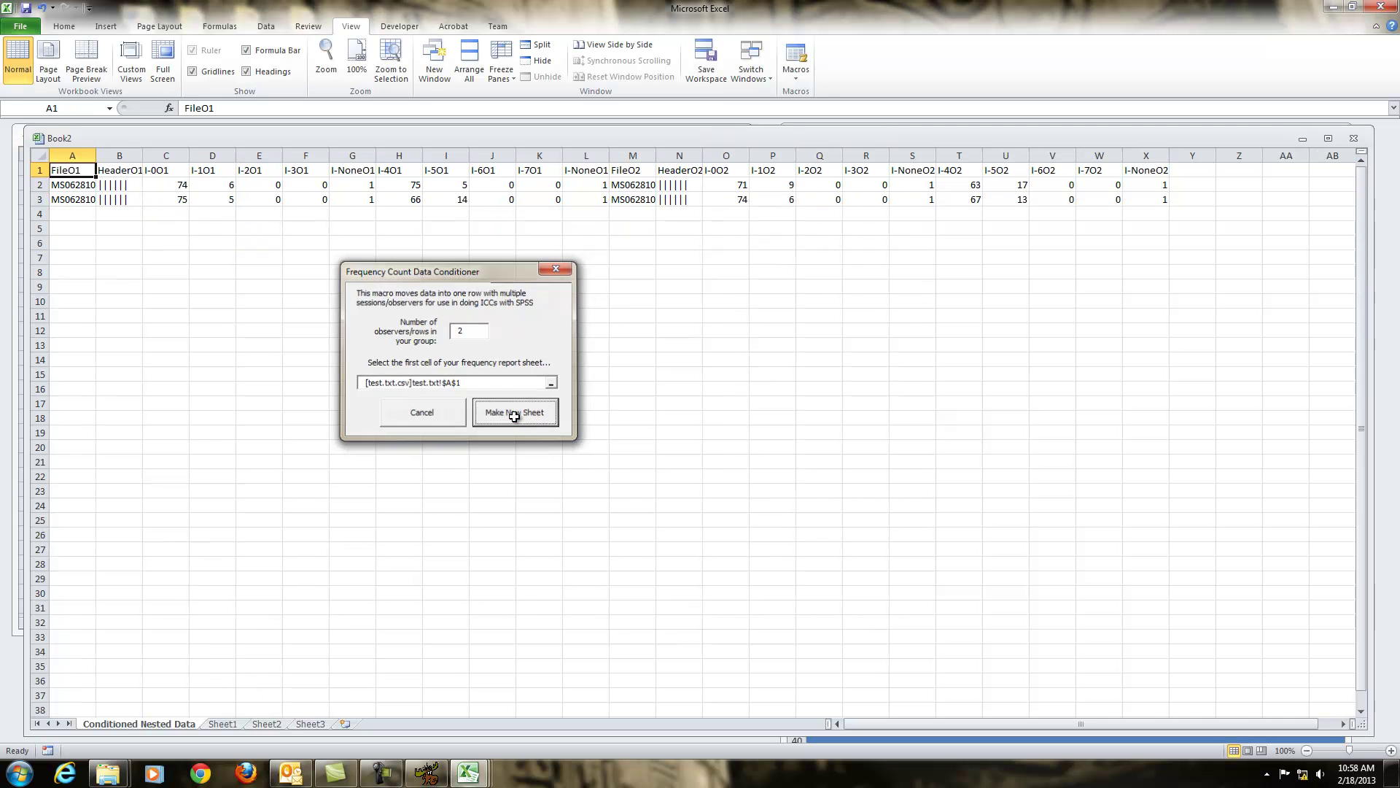
- Autofit columns A (FileO1) and M (FileO2) on the Conditioned Nested Data sheet of Book2
{"action": "double_click", "coordinate": [96, 156]}
{"action": "left_click", "coordinate": [125, 188]}
{"action": "left_click", "coordinate": [276, 184]}
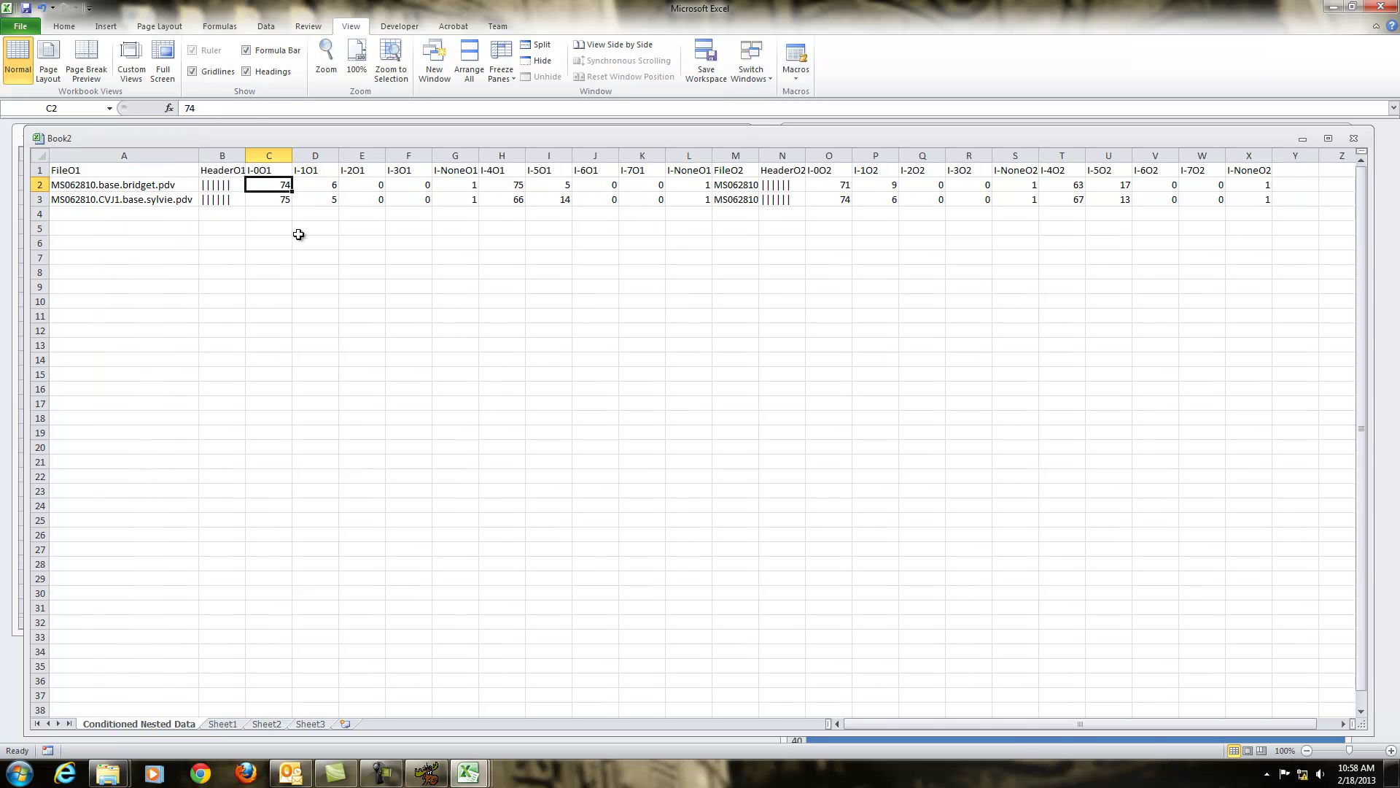
{"action": "double_click", "coordinate": [757, 154]}
{"action": "left_click", "coordinate": [785, 185]}
- Check how the FileO1 and FileO2 file names are paired in rows 2 and 3, and close Book2 without saving
{"action": "left_click", "coordinate": [83, 183]}
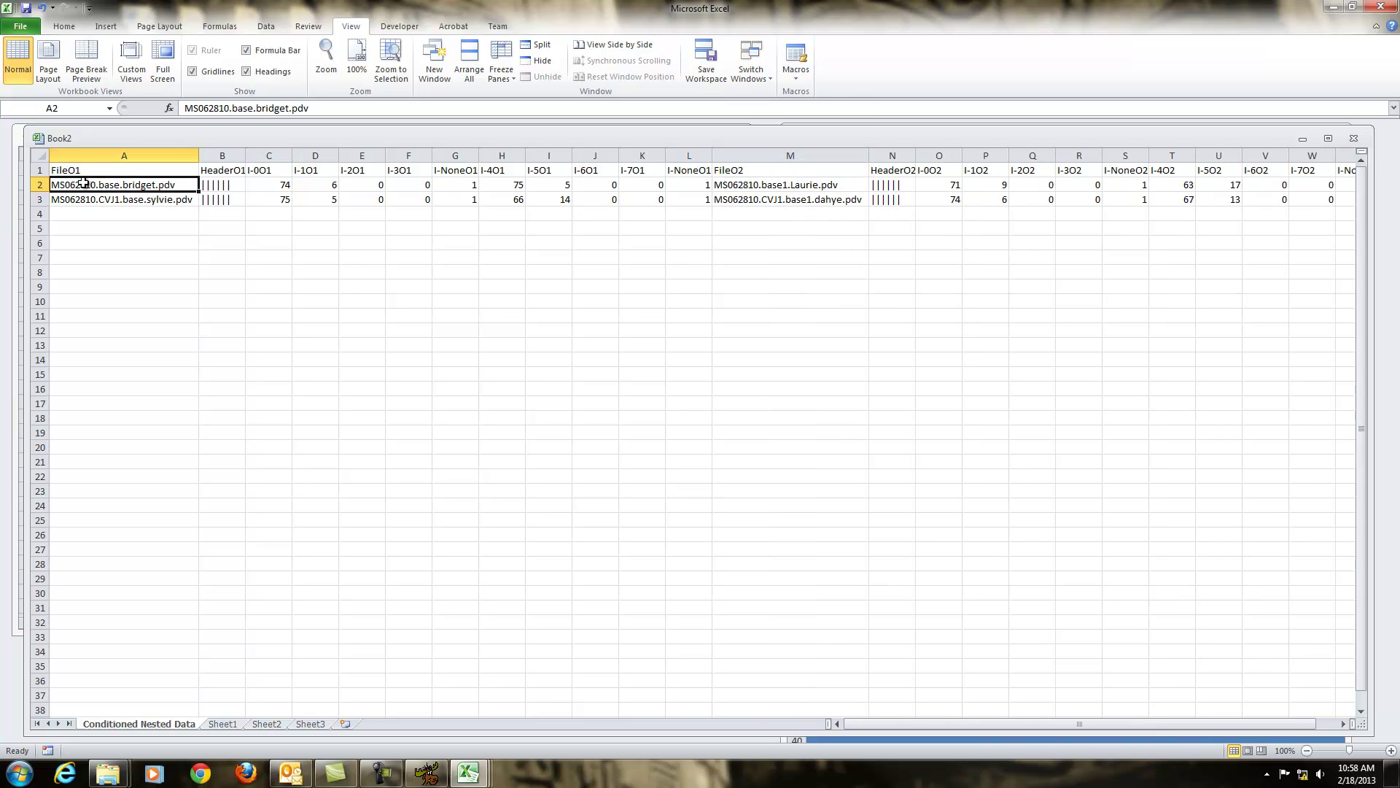
{"action": "left_click", "coordinate": [718, 184]}
{"action": "left_click", "coordinate": [93, 202]}
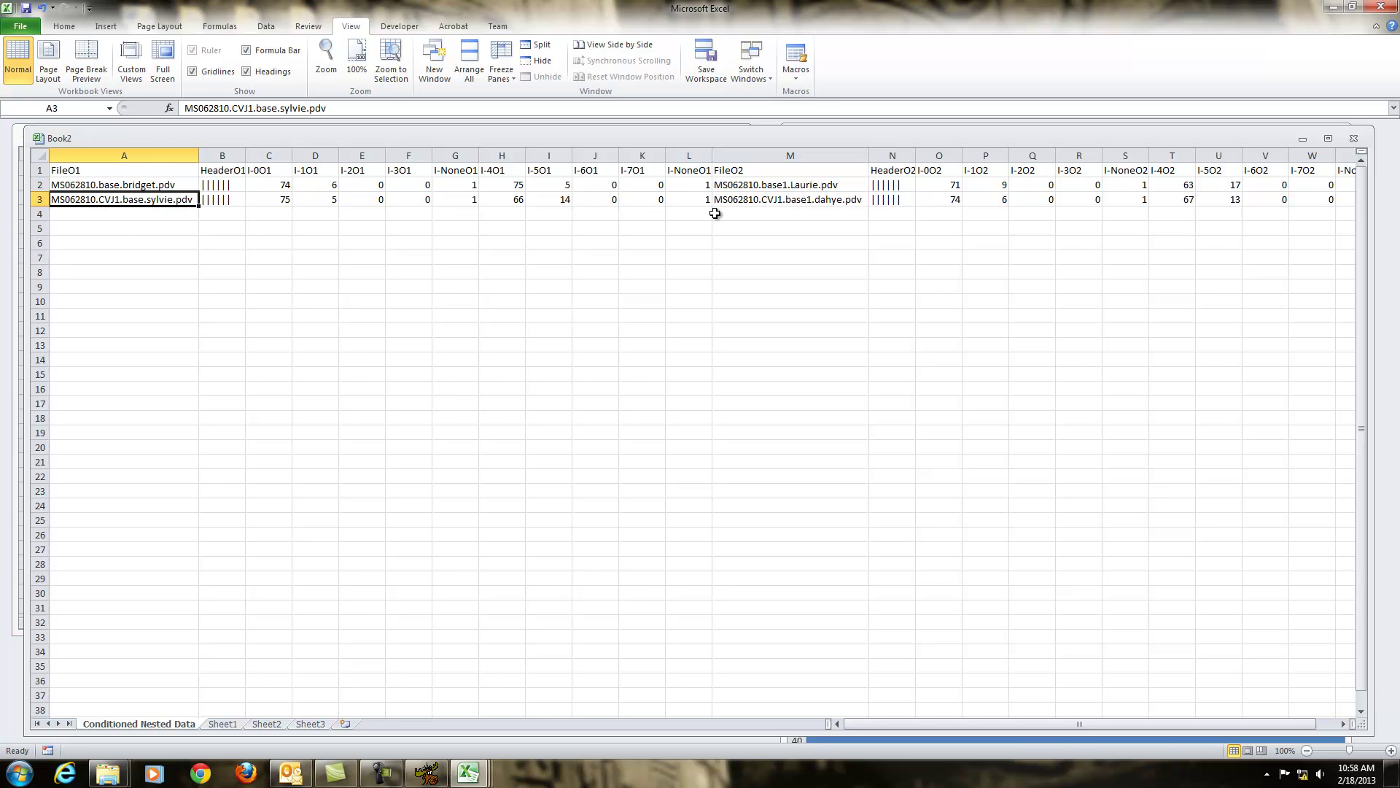
{"action": "left_click", "coordinate": [775, 199]}
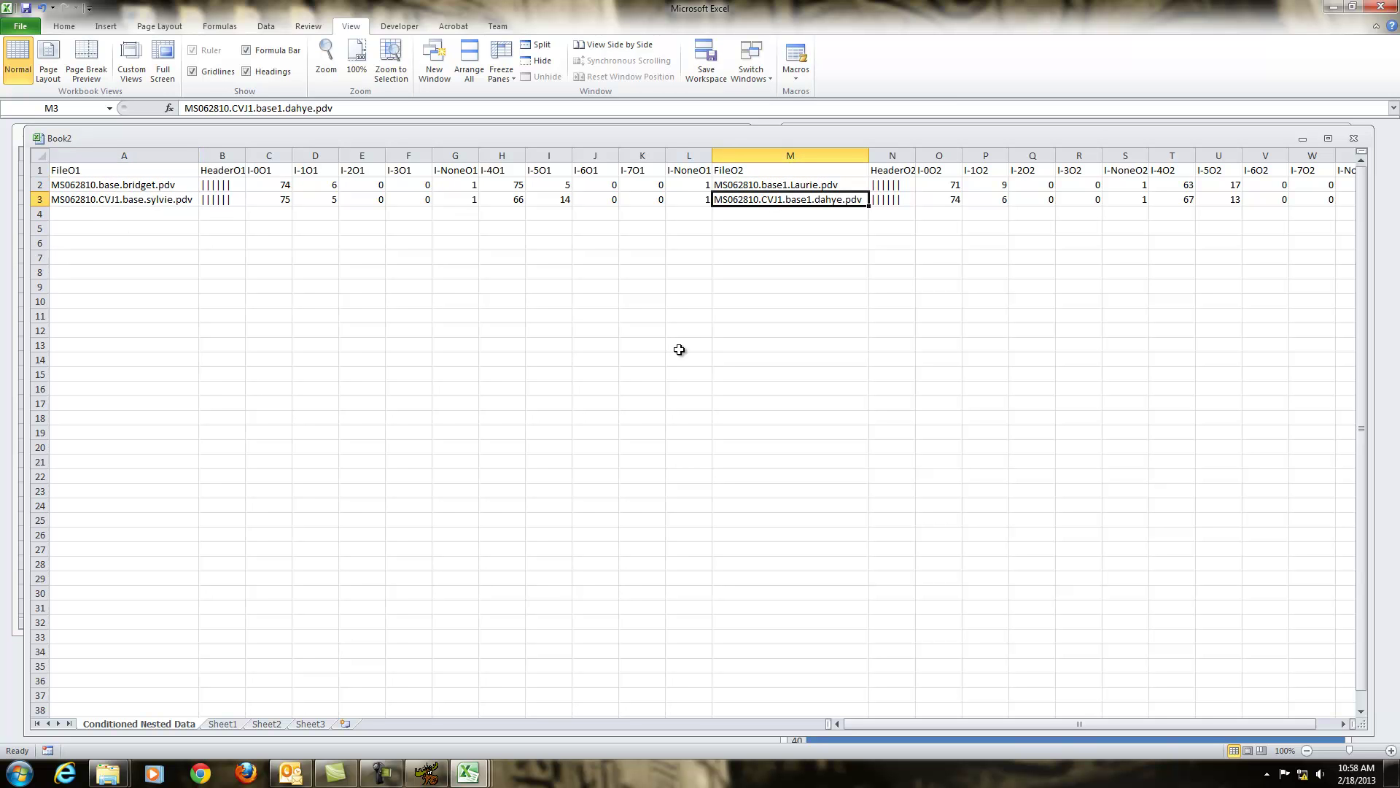
{"action": "left_click", "coordinate": [88, 183]}
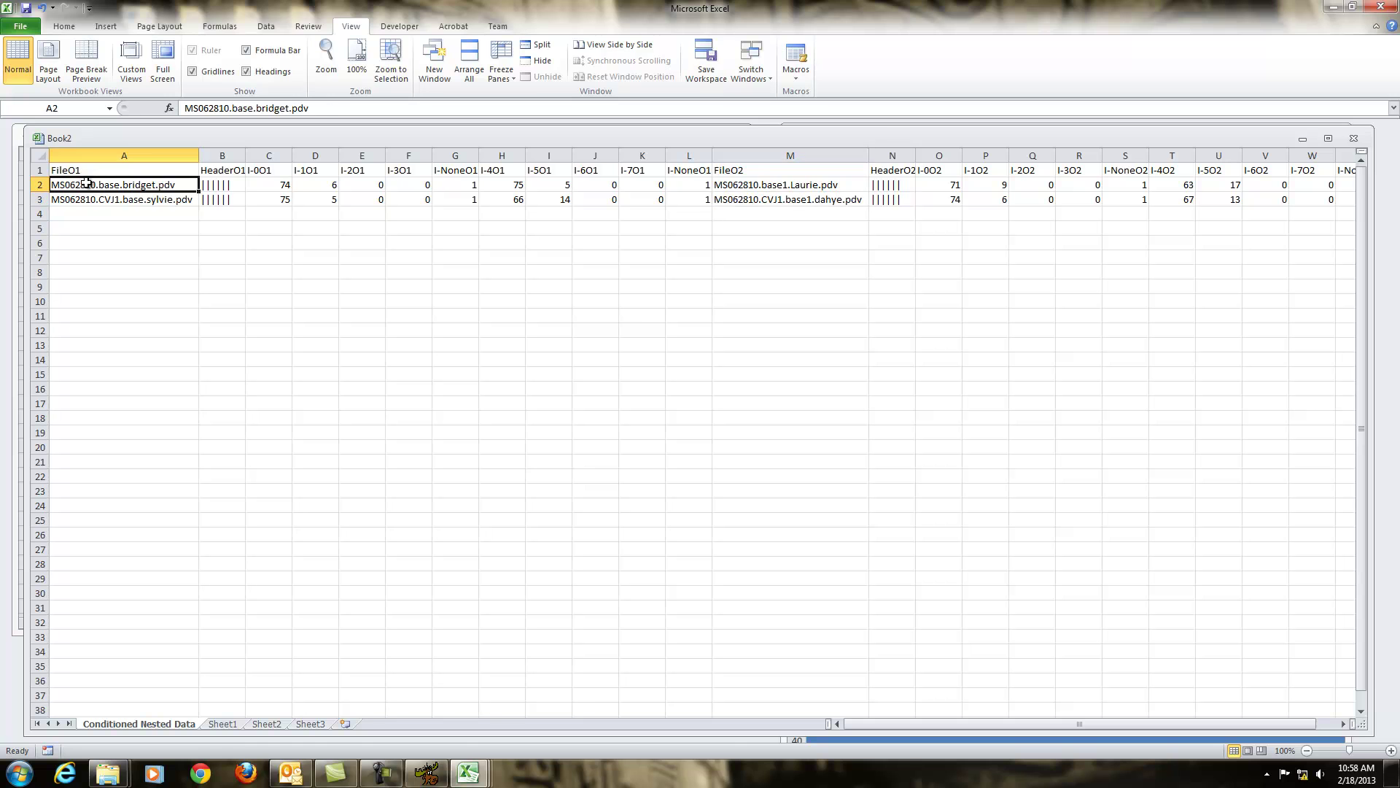
{"action": "left_click", "coordinate": [795, 188]}
{"action": "left_click", "coordinate": [141, 203]}
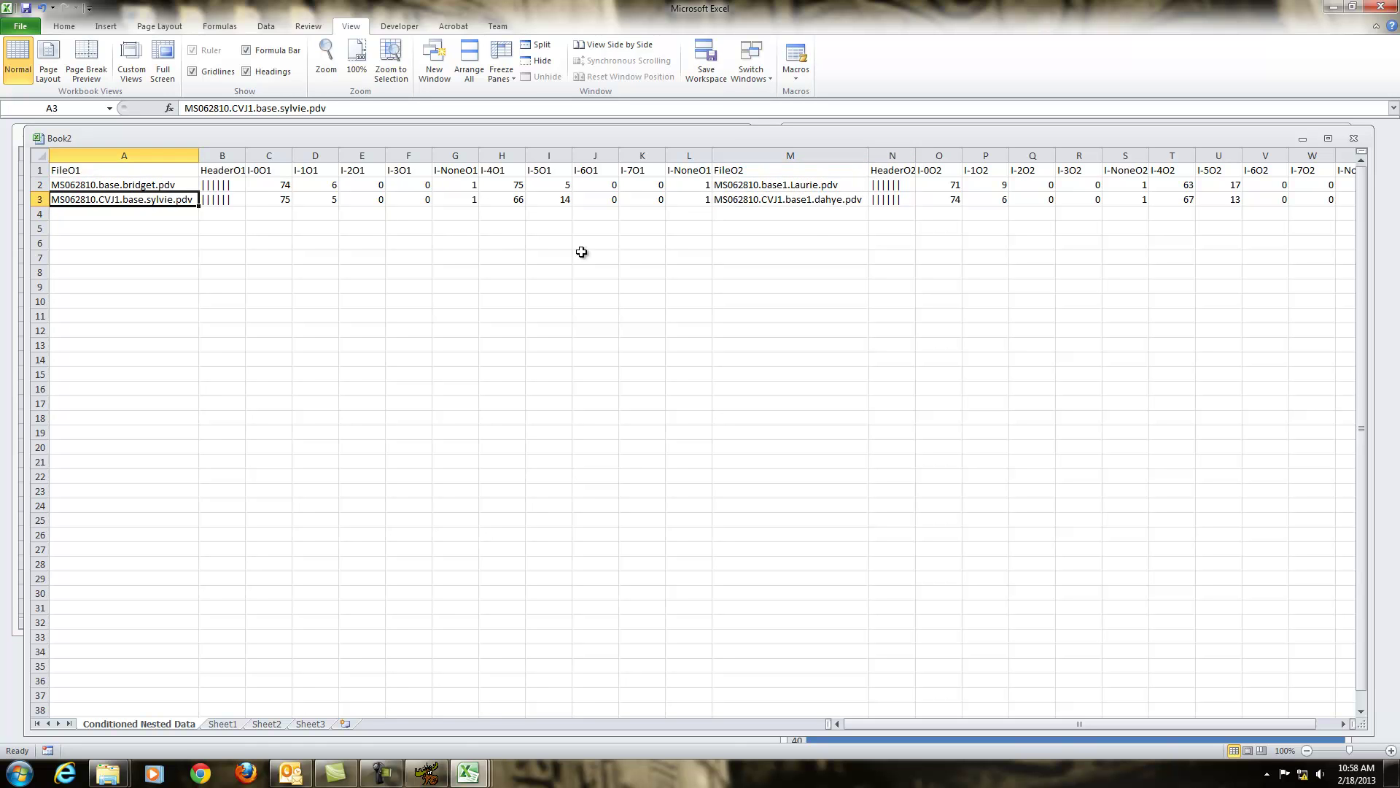
{"action": "left_click", "coordinate": [804, 203]}
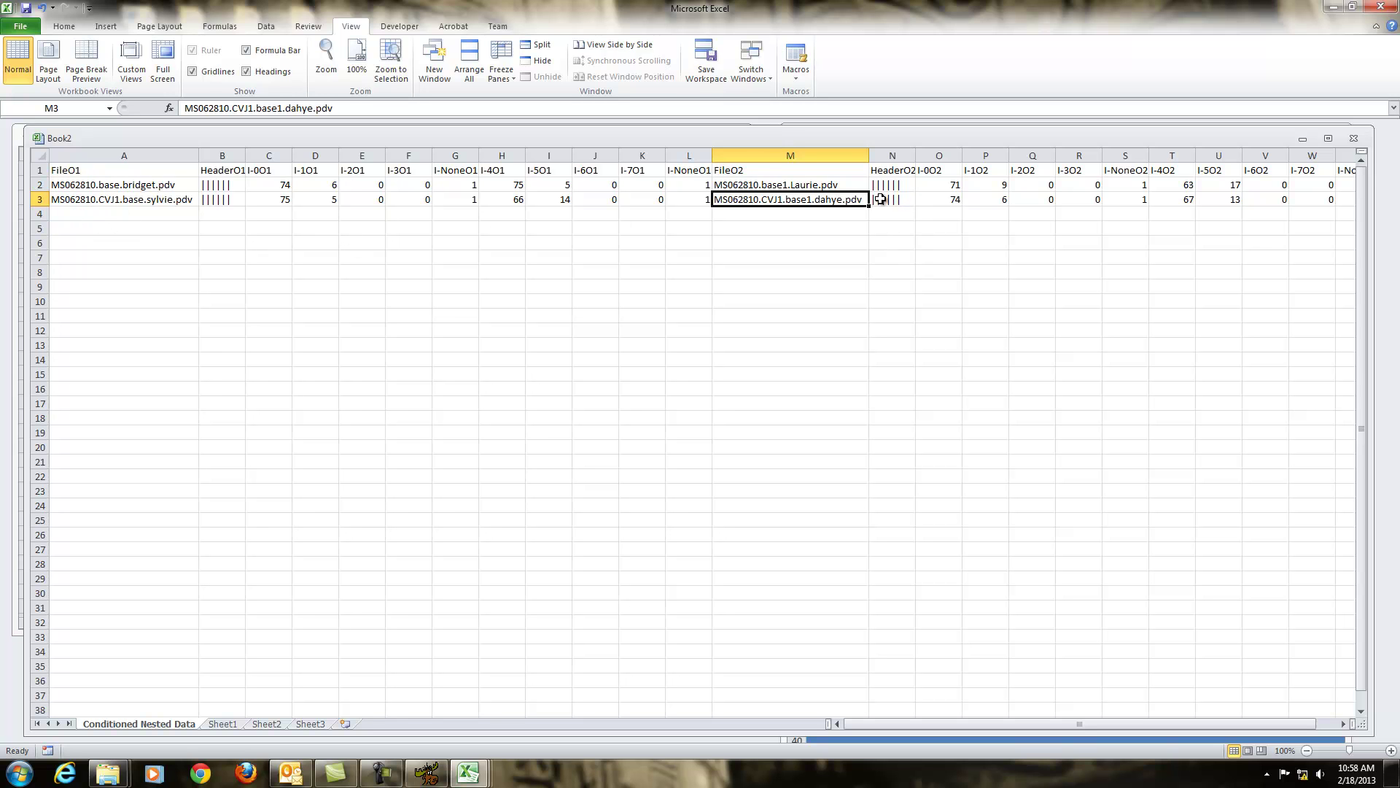
{"action": "left_click", "coordinate": [1354, 138]}
{"action": "left_click", "coordinate": [704, 406]}
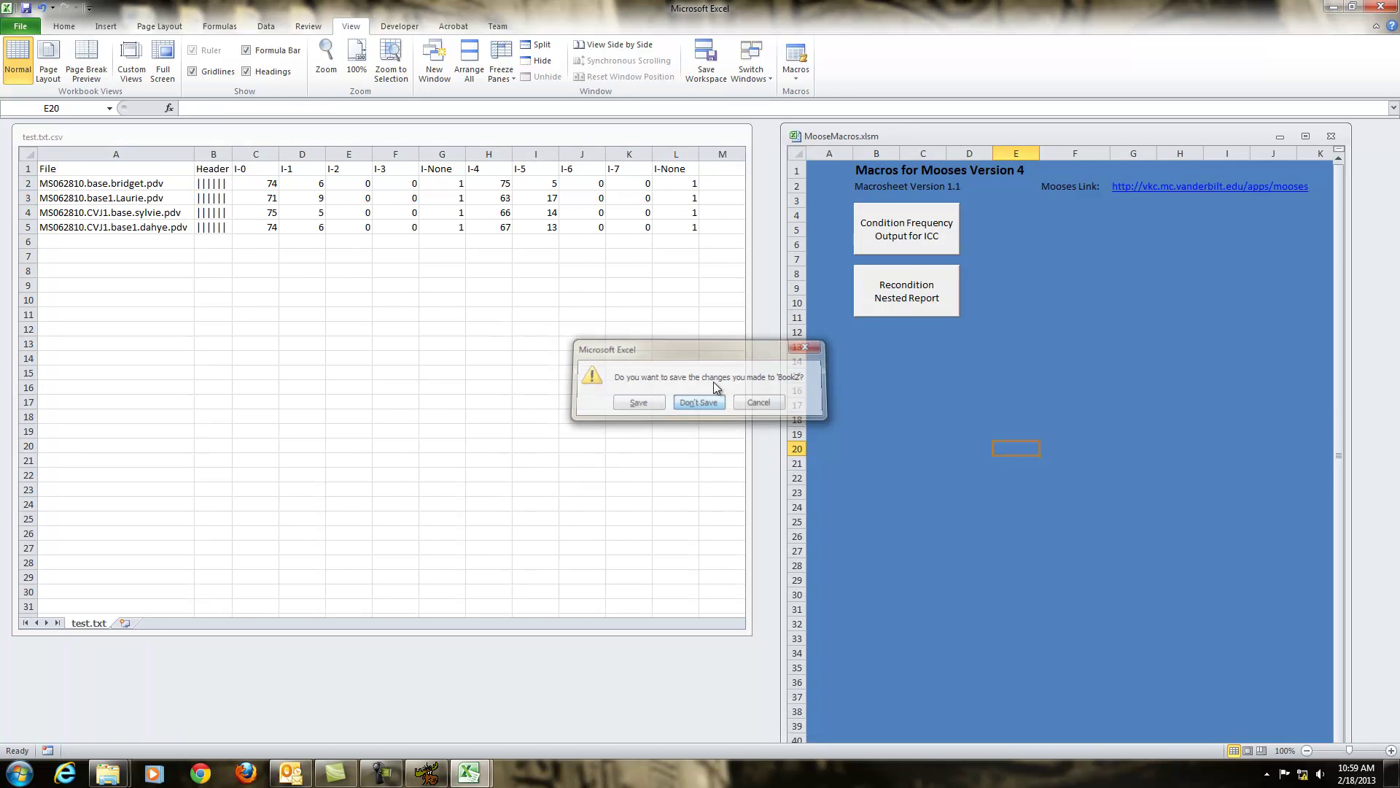